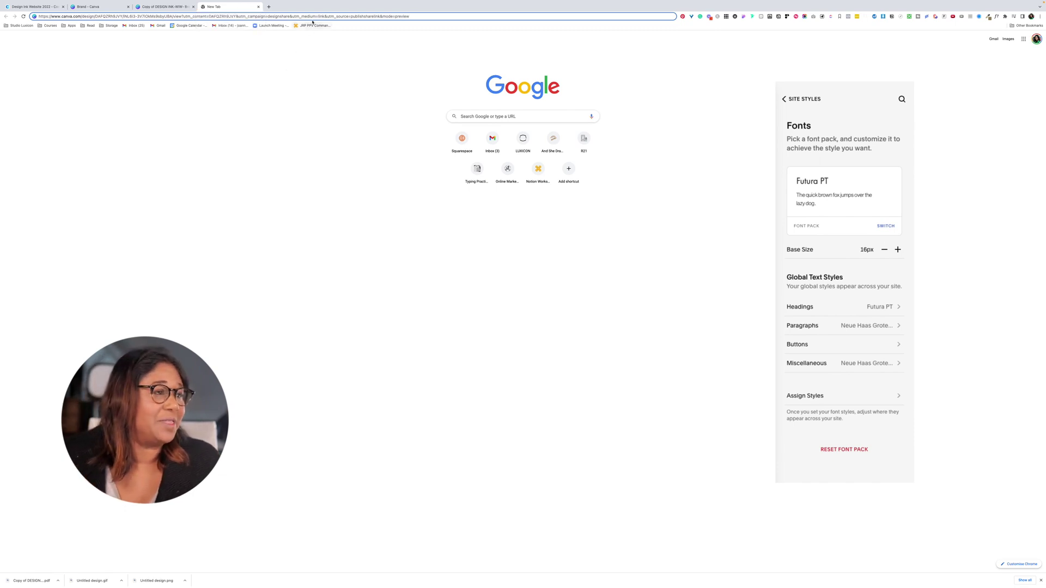
Load the shared brand template, make your own editable copy, and switch to the Brand Kit page
{"action": "key", "text": "Return"}
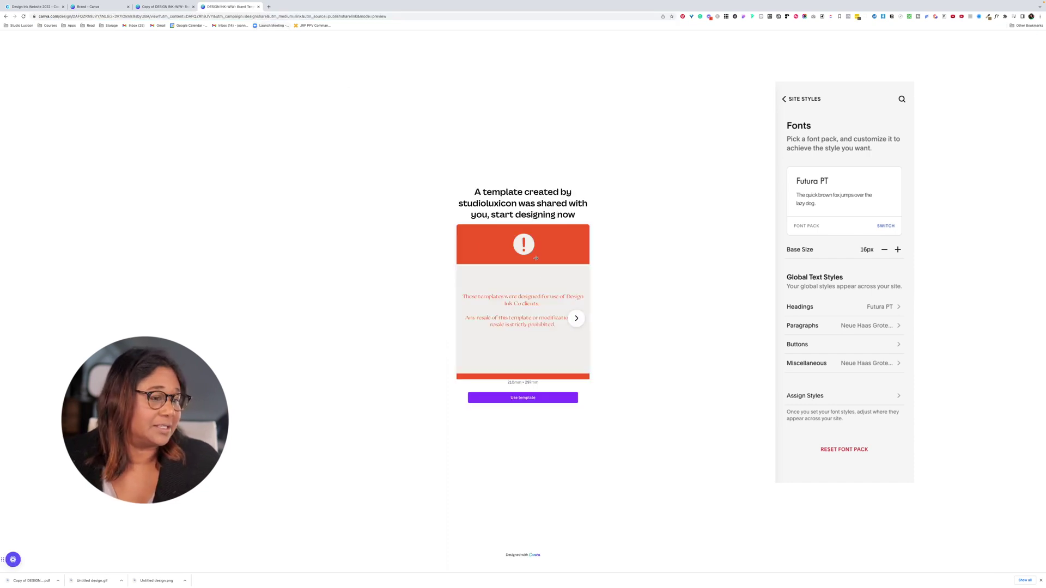
{"action": "left_click", "coordinate": [540, 401]}
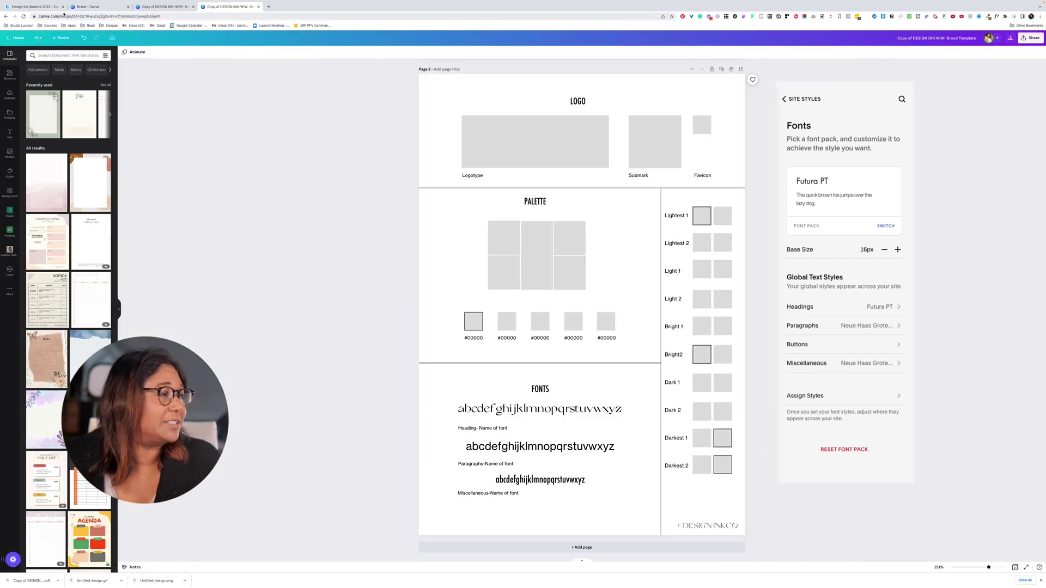
{"action": "left_click", "coordinate": [85, 7]}
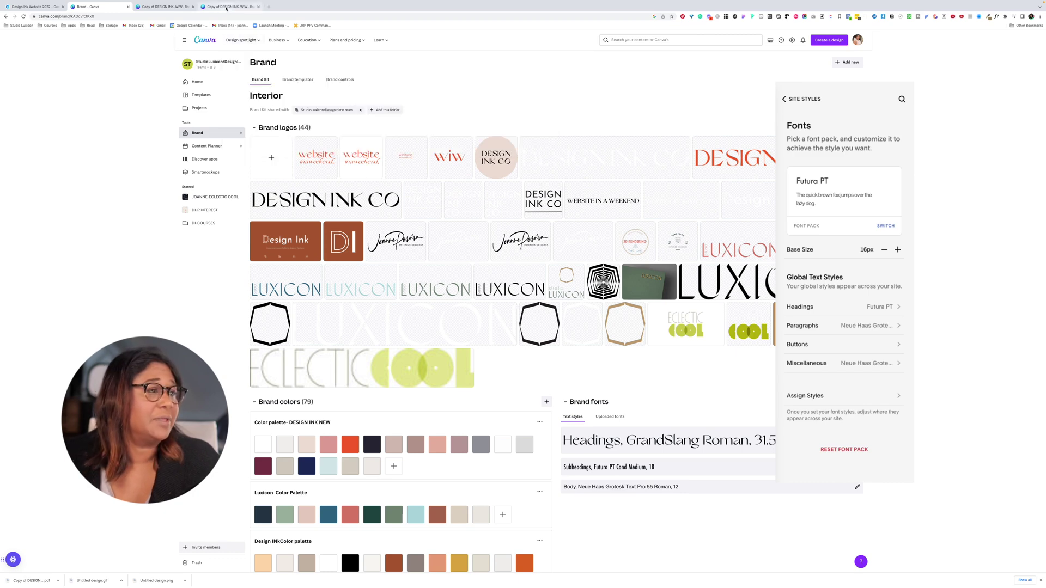
Go back from the Interior Brand Kit to the brand template design
{"action": "left_click", "coordinate": [226, 7]}
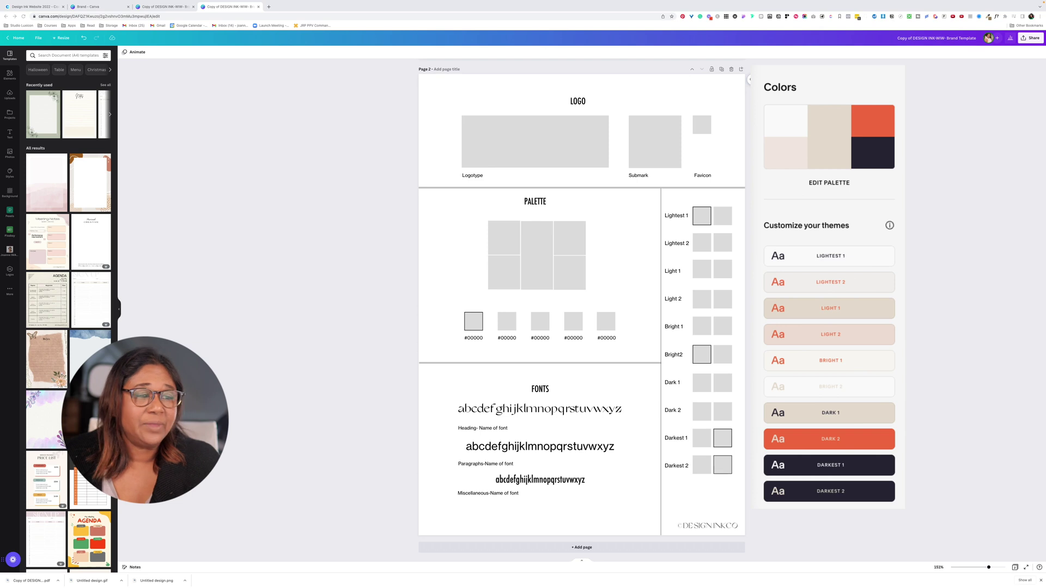
Ungroup the palette grid into separate squares
{"action": "left_click", "coordinate": [507, 245]}
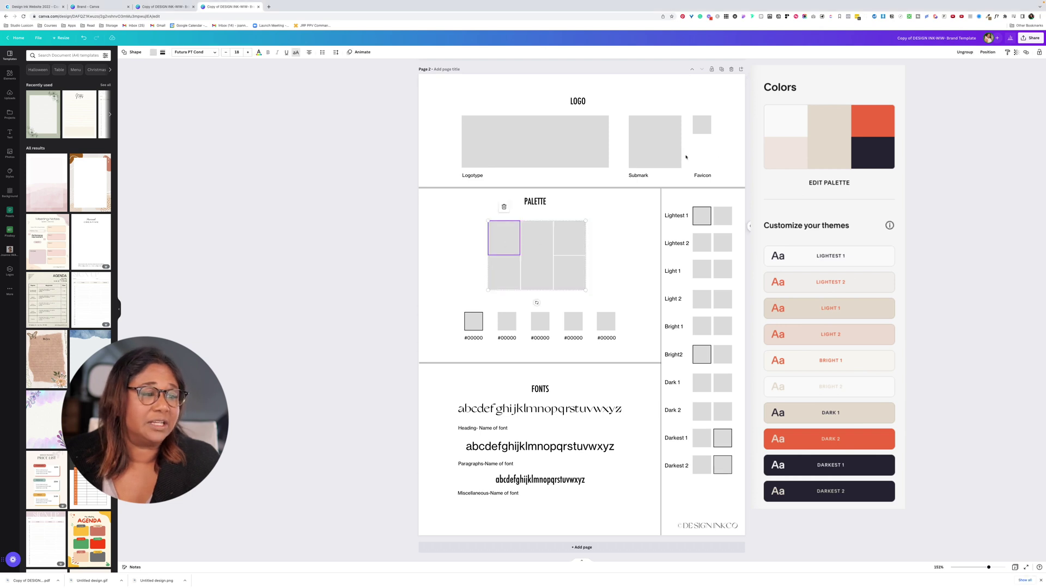
{"action": "left_click_drag", "start_coordinate": [464, 207], "coordinate": [604, 305]}
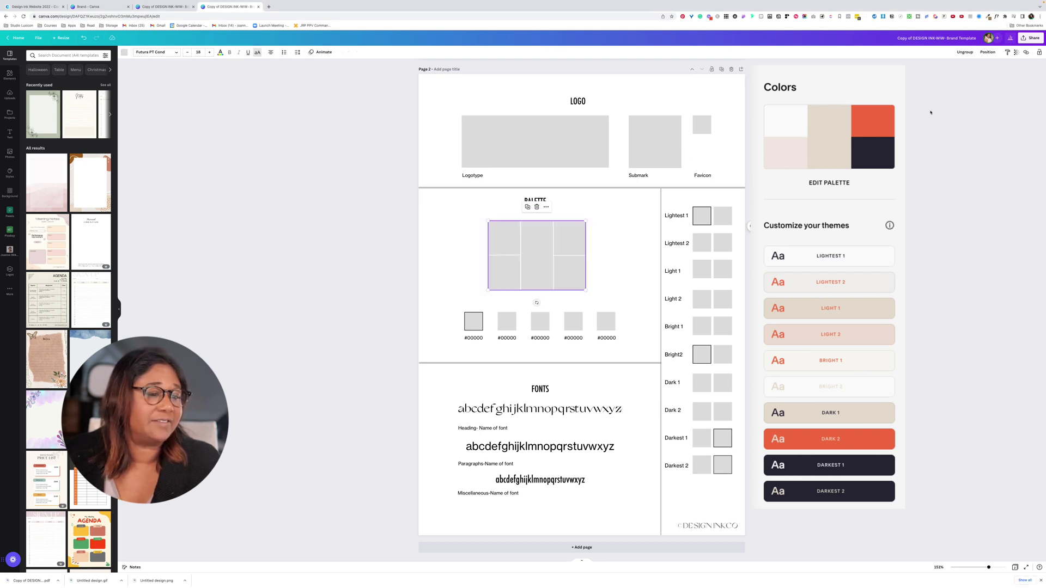
{"action": "left_click", "coordinate": [965, 52]}
Make the top-left palette square pure white with a thin solid border
{"action": "left_click", "coordinate": [507, 240]}
{"action": "left_click", "coordinate": [154, 53]}
{"action": "left_click", "coordinate": [90, 134]}
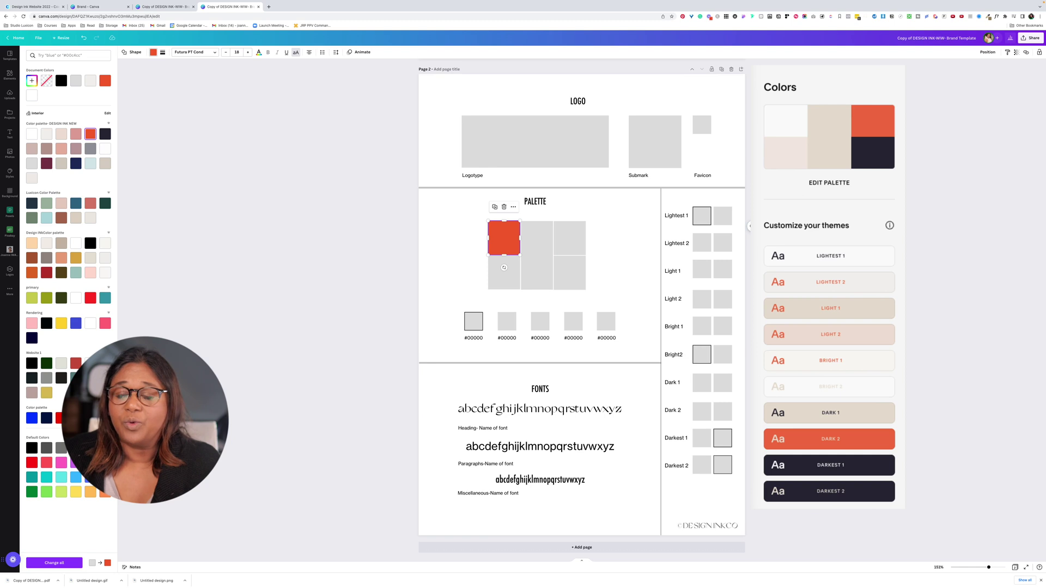
{"action": "double_click", "coordinate": [519, 235]}
{"action": "left_click", "coordinate": [154, 52]}
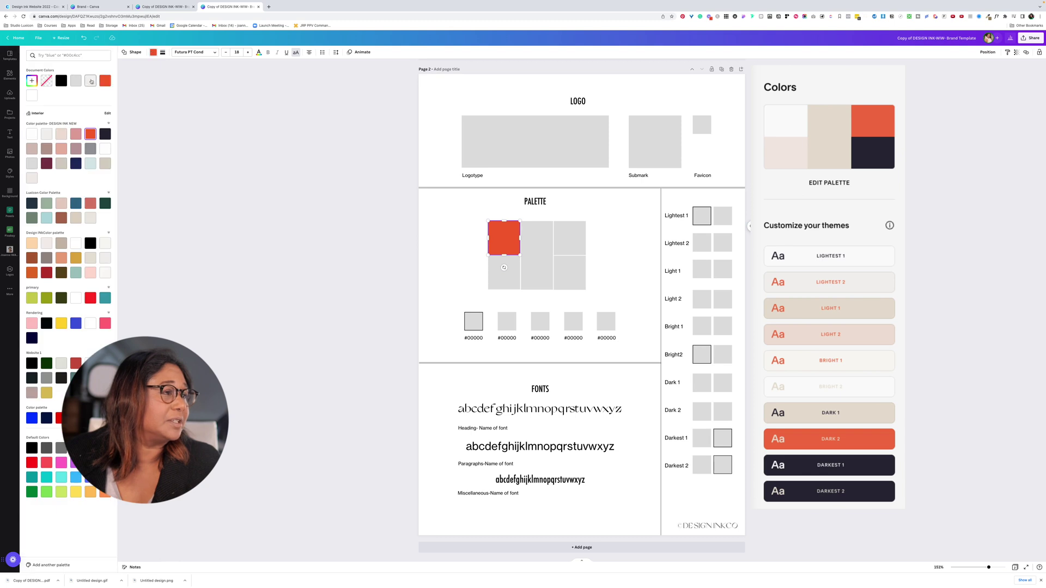
{"action": "left_click", "coordinate": [90, 81]}
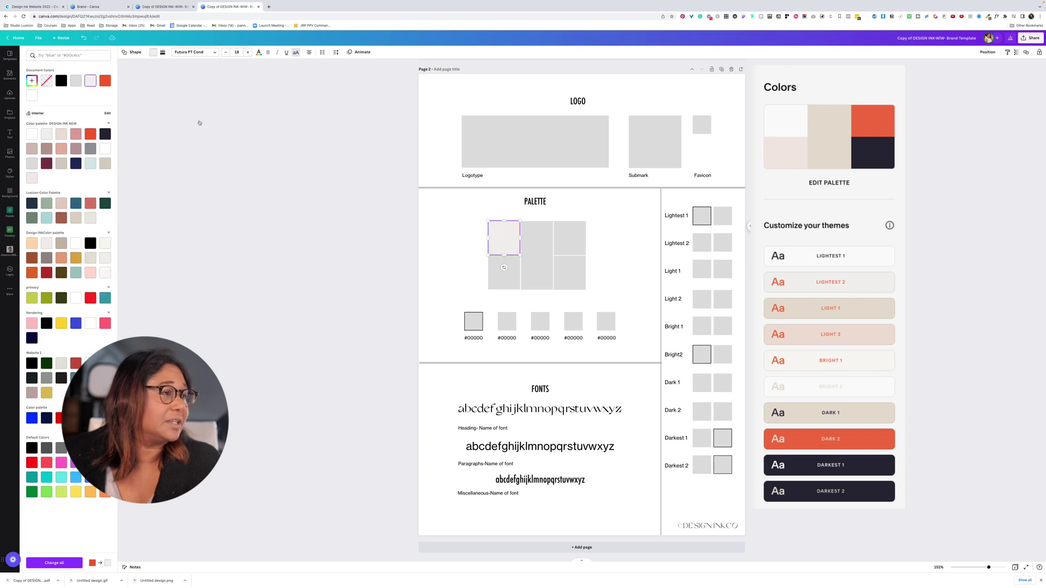
{"action": "left_click", "coordinate": [31, 96]}
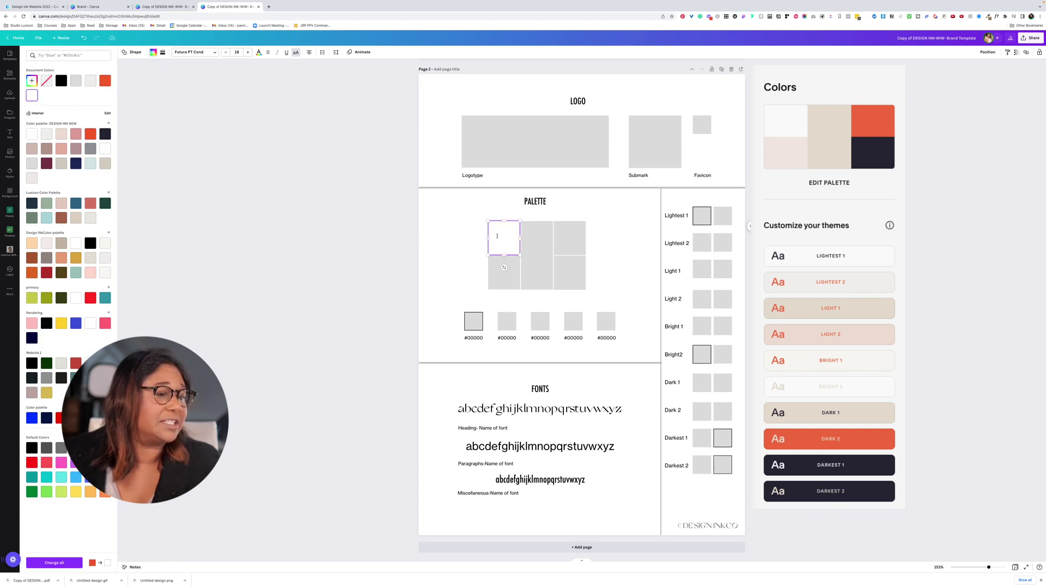
{"action": "left_click", "coordinate": [162, 51]}
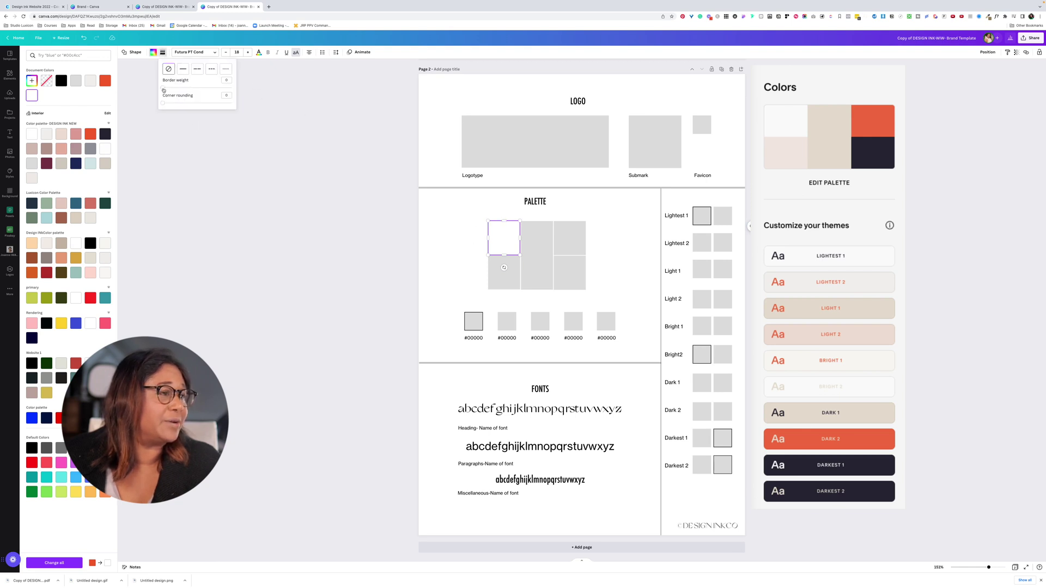
{"action": "left_click", "coordinate": [164, 88]}
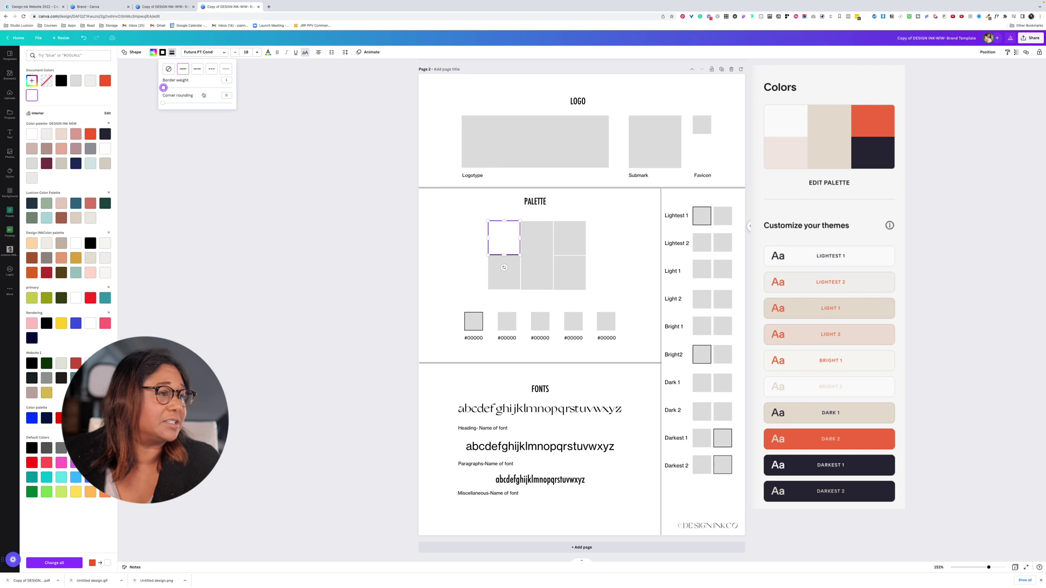
{"action": "left_click", "coordinate": [291, 115]}
{"action": "left_click", "coordinate": [470, 228]}
Fill the remaining palette squares off-white, beige, orange-red and dark navy
{"action": "left_click", "coordinate": [497, 270]}
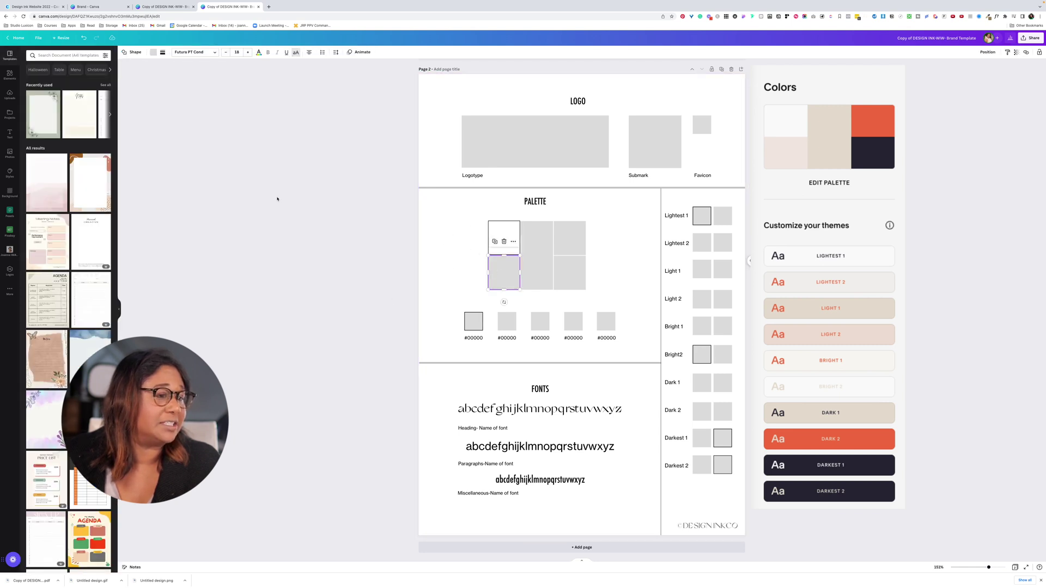
{"action": "left_click", "coordinate": [154, 52]}
{"action": "left_click", "coordinate": [58, 136]}
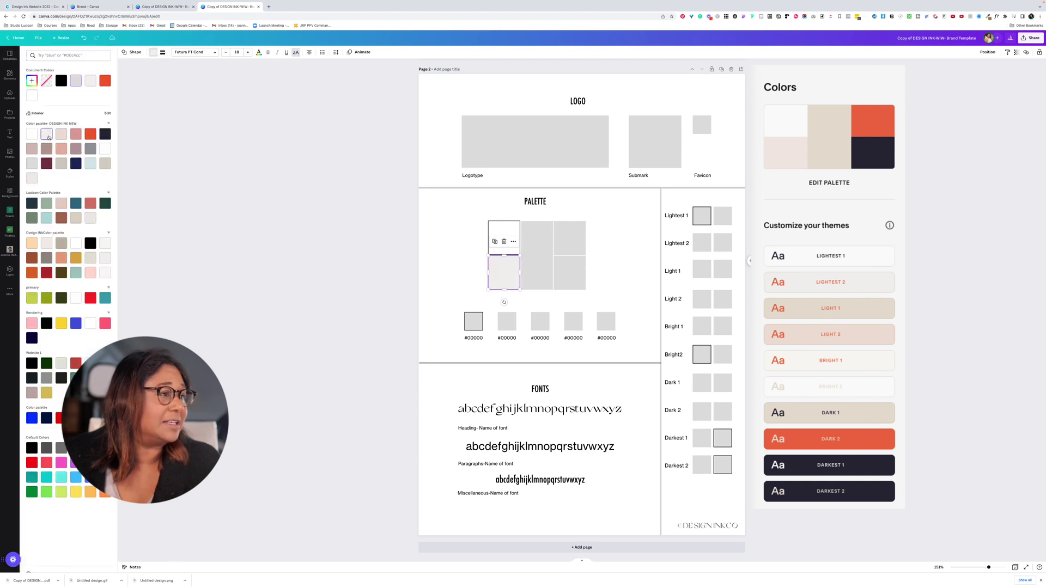
{"action": "left_click", "coordinate": [537, 256]}
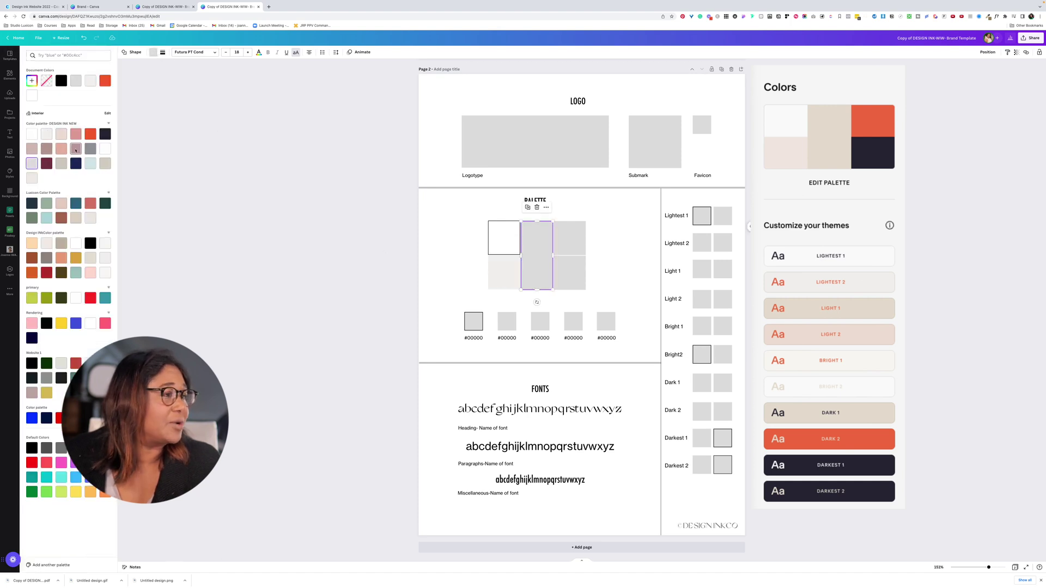
{"action": "left_click", "coordinate": [105, 164]}
{"action": "left_click", "coordinate": [569, 238]}
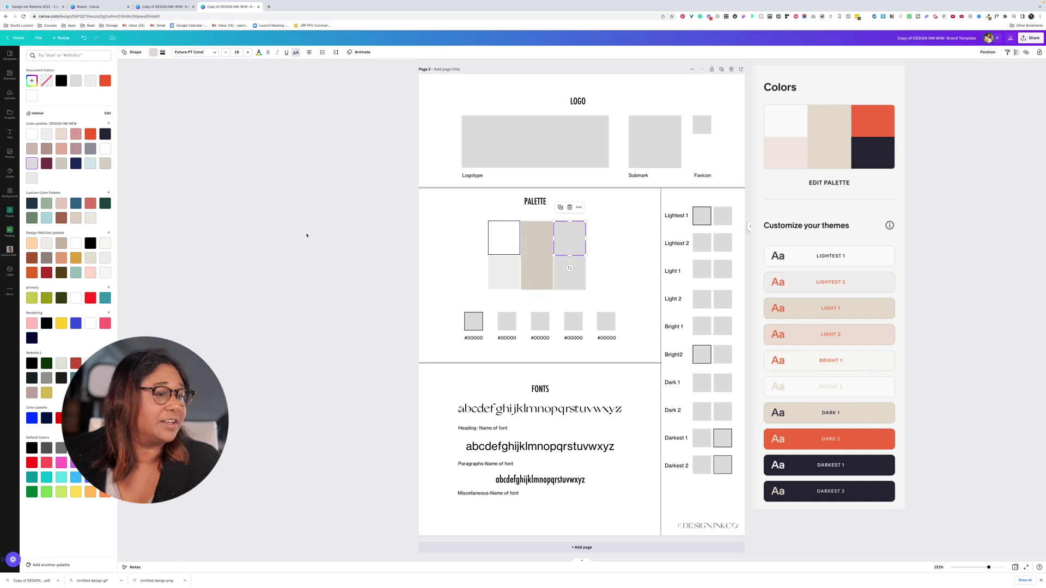
{"action": "left_click", "coordinate": [91, 134]}
{"action": "key", "text": "Tab"}
{"action": "key", "text": "Tab"}
{"action": "left_click", "coordinate": [105, 134]}
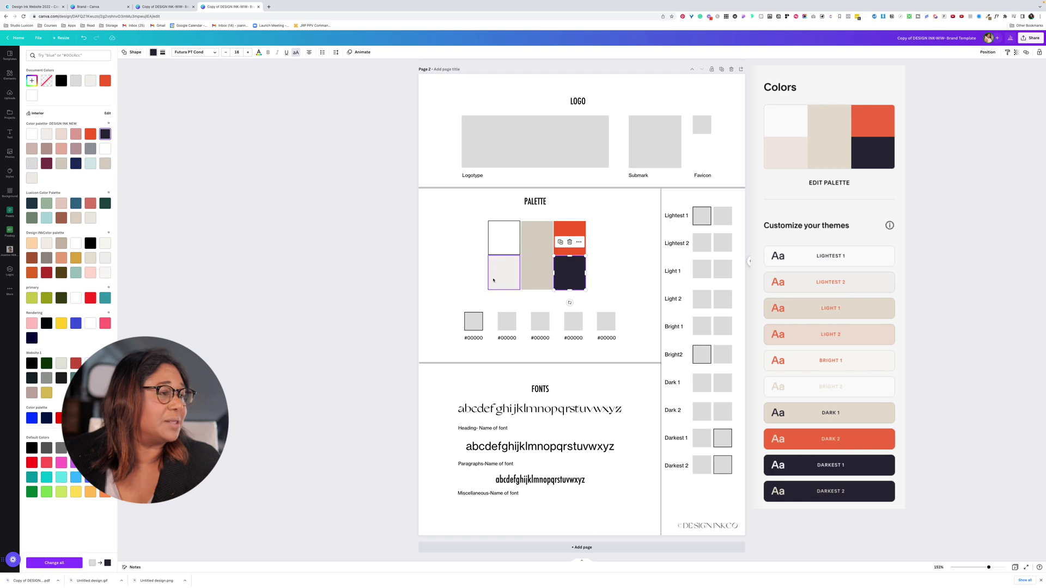
{"action": "key", "text": "Escape"}
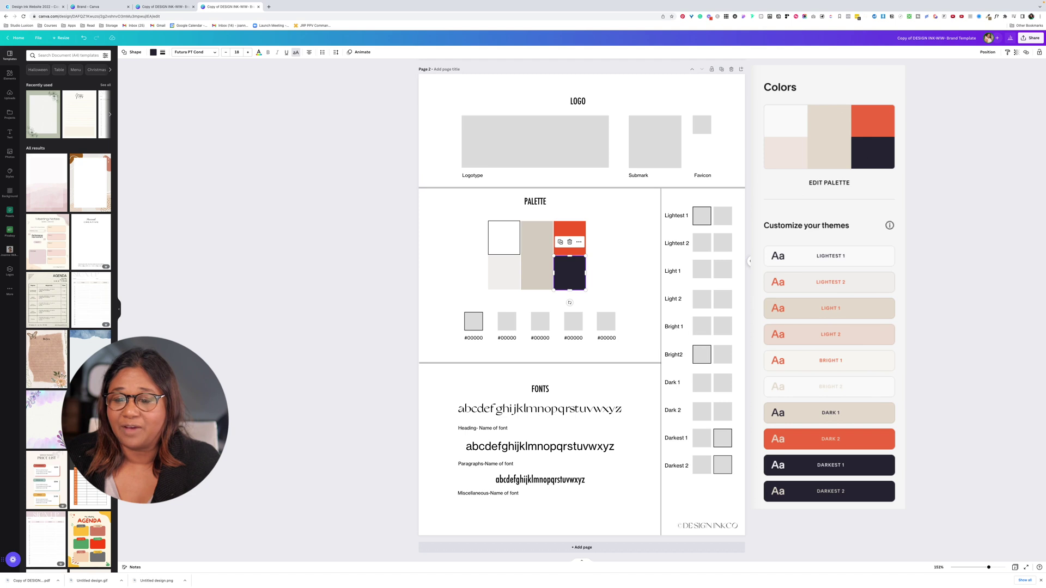
Colour the Lightest 1 theme swatches white and black
{"action": "left_click", "coordinate": [702, 215]}
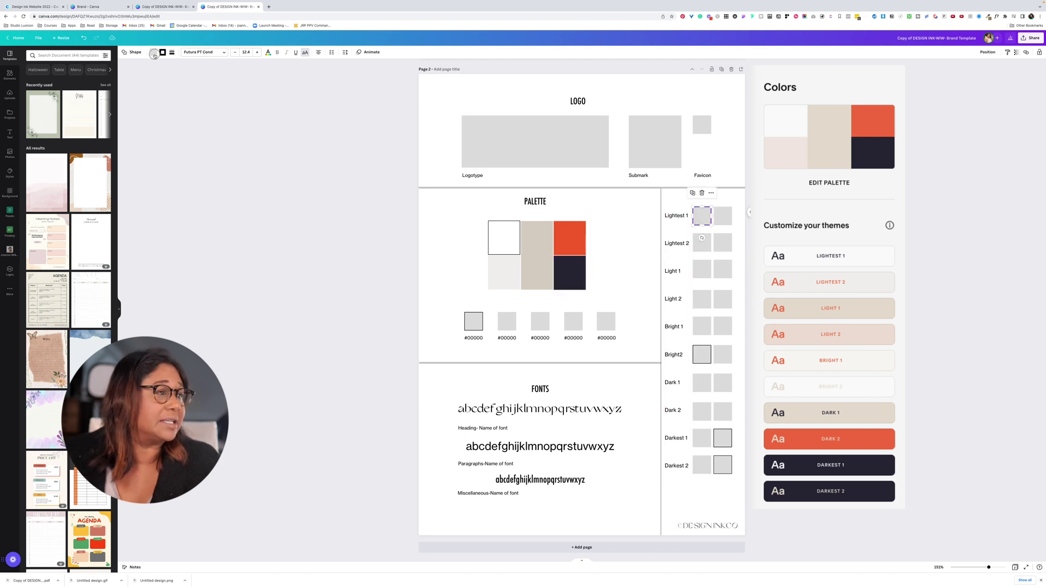
{"action": "left_click", "coordinate": [153, 51]}
{"action": "left_click", "coordinate": [65, 94]}
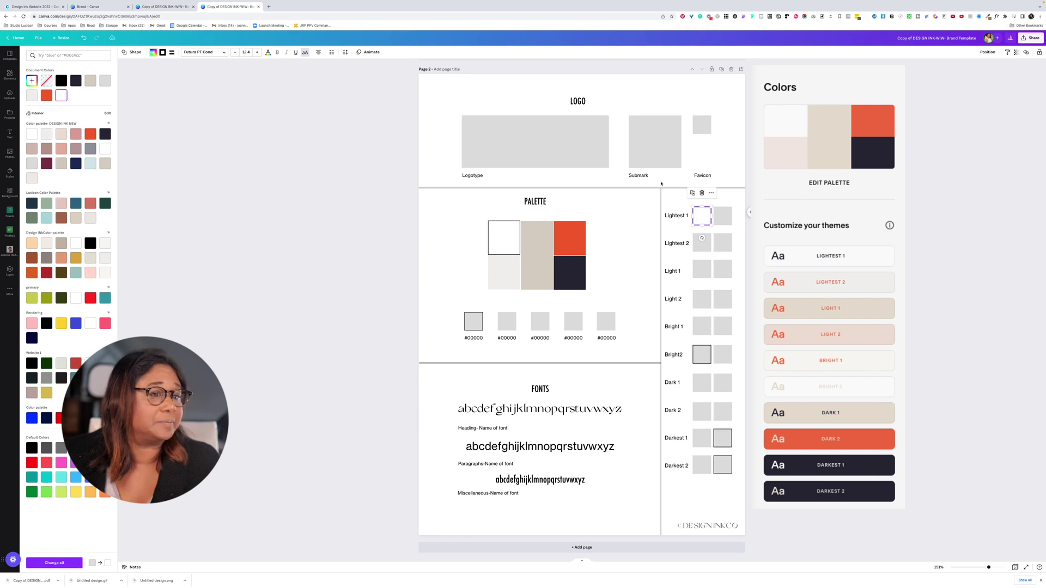
{"action": "left_click", "coordinate": [723, 216]}
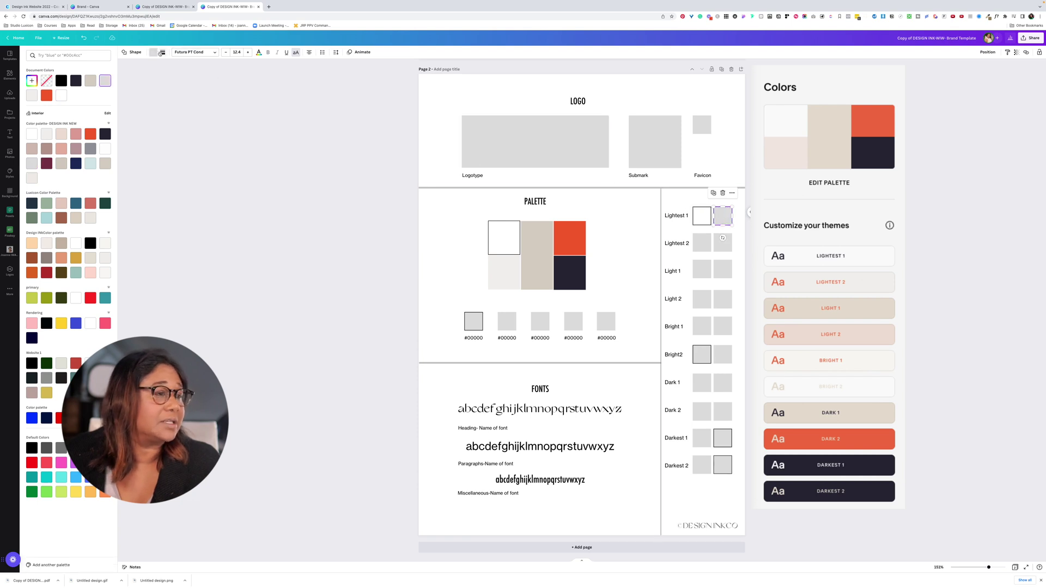
{"action": "left_click", "coordinate": [61, 80]}
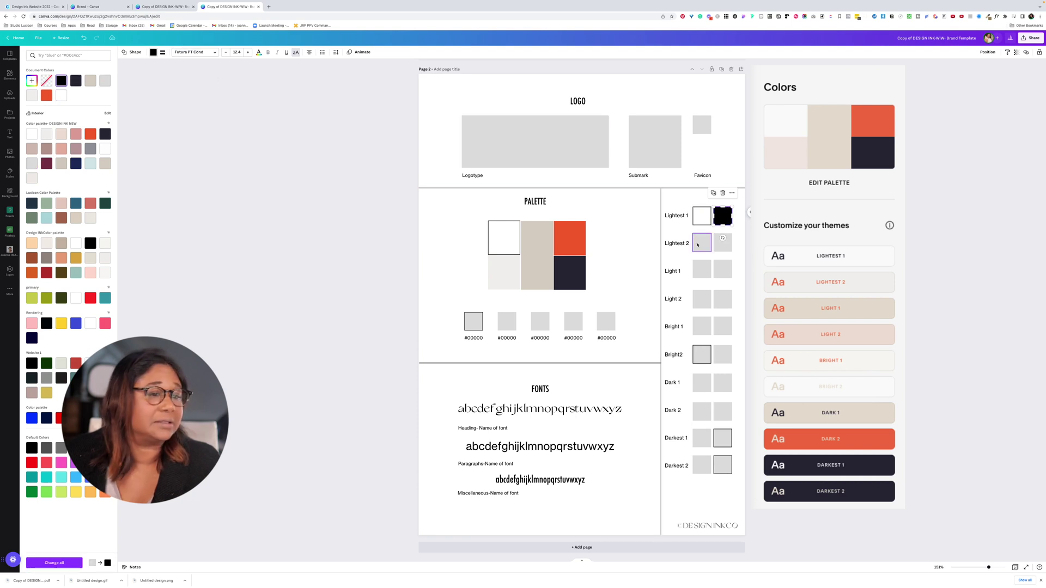
Give the Lightest 2 swatches off-white and orange-red, and make the right Light 1 swatch orange-red
{"action": "left_click", "coordinate": [699, 246]}
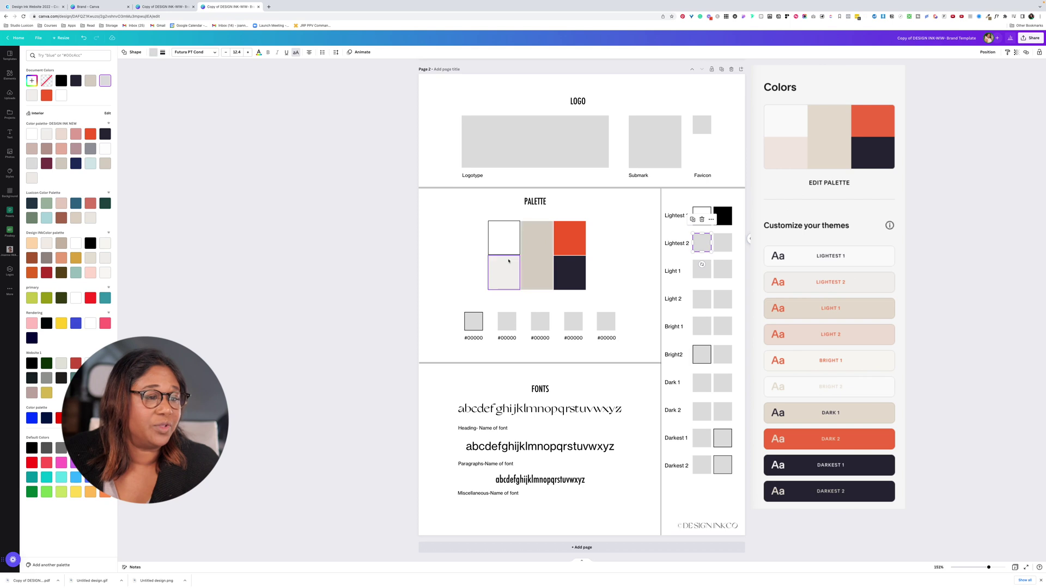
{"action": "left_click", "coordinate": [155, 53]}
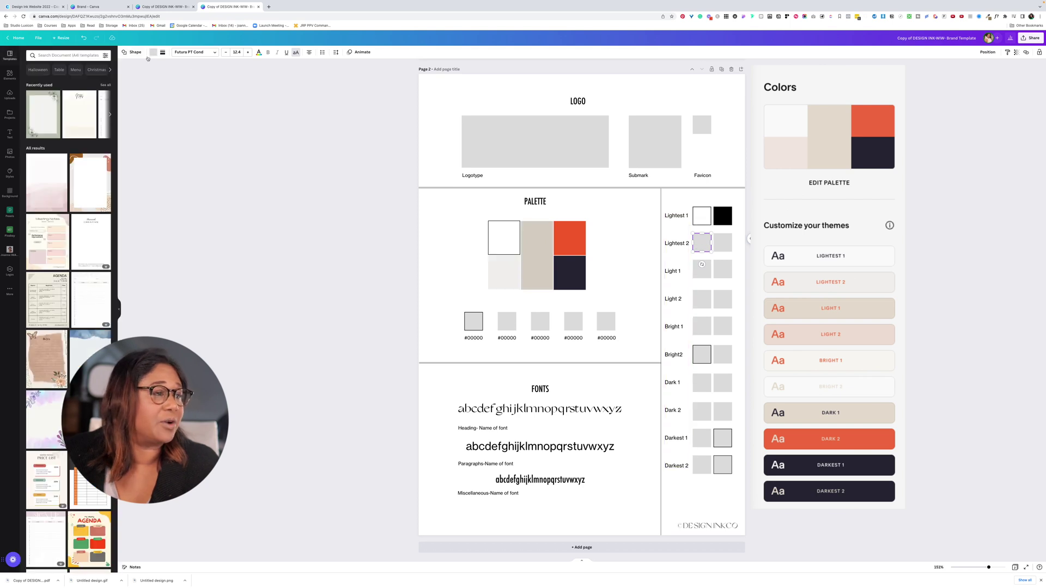
{"action": "left_click", "coordinate": [153, 53]}
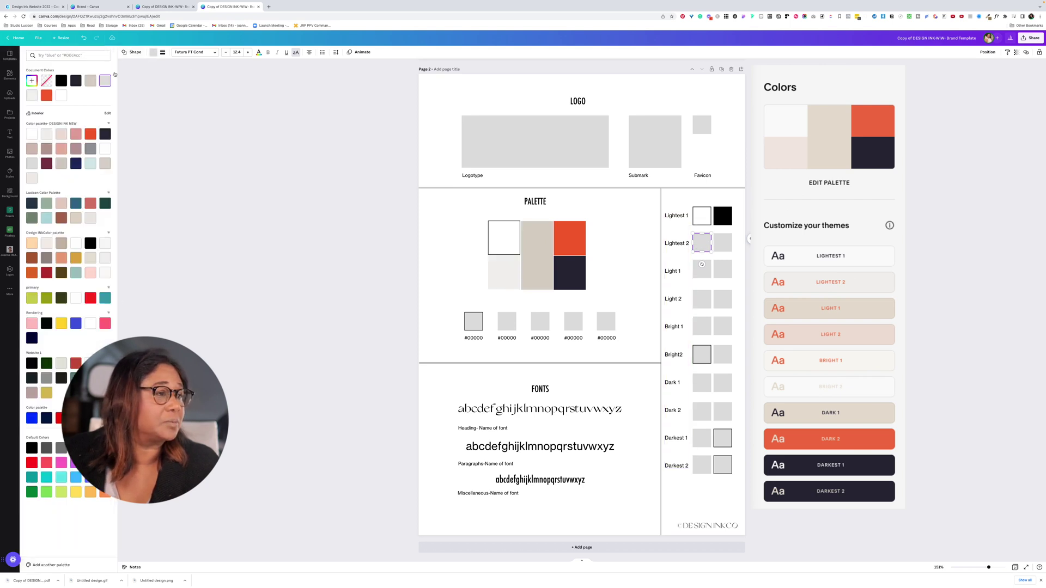
{"action": "left_click", "coordinate": [32, 96]}
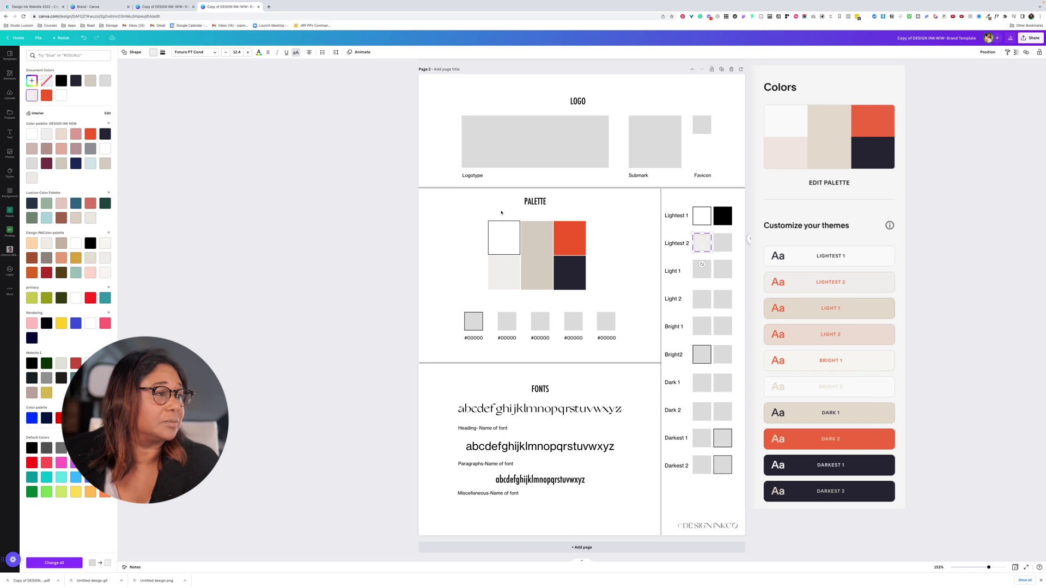
{"action": "left_click", "coordinate": [723, 242]}
{"action": "left_click", "coordinate": [46, 96]}
{"action": "left_click", "coordinate": [707, 274]}
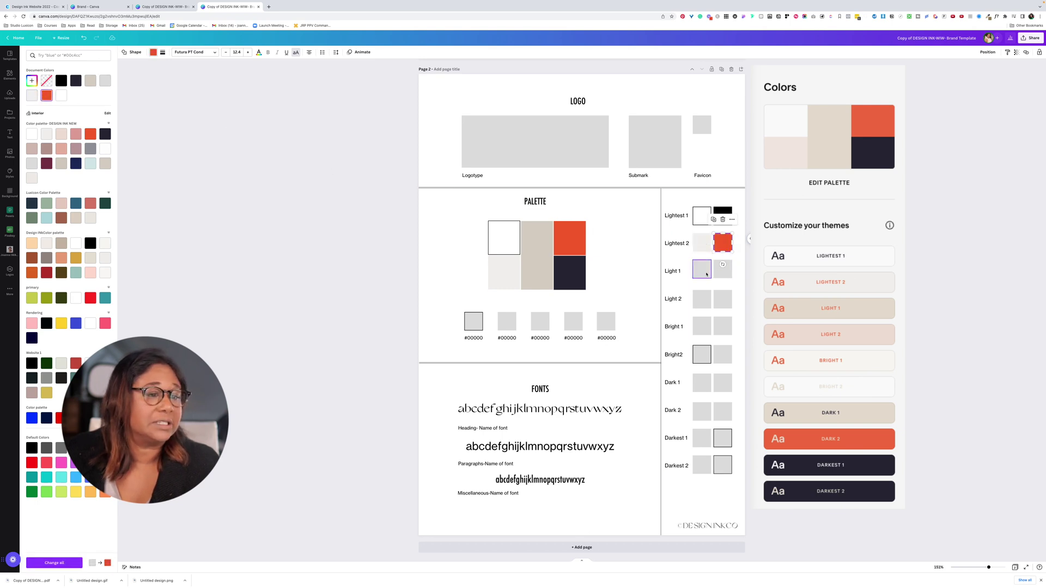
{"action": "left_click", "coordinate": [706, 274]}
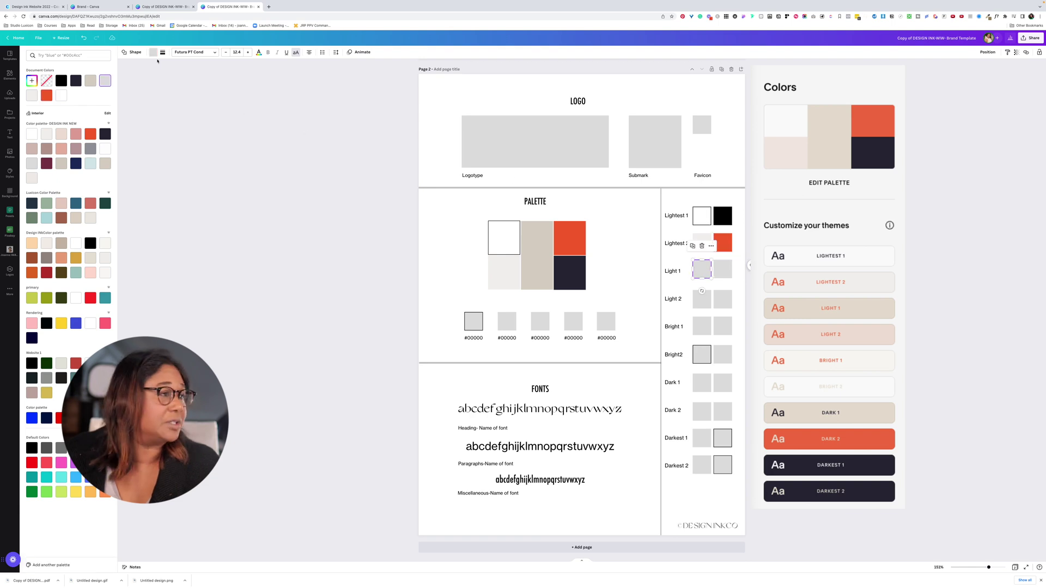
{"action": "left_click", "coordinate": [722, 269]}
{"action": "left_click", "coordinate": [46, 95]}
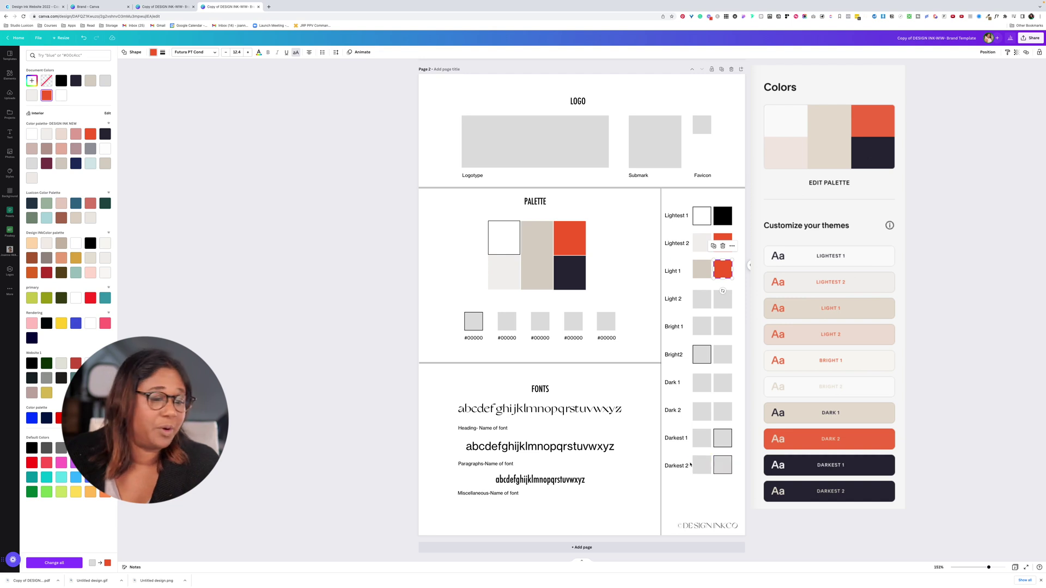
Recolour the Darkest 2 swatches with dark navy and beige, then deselect
{"action": "left_click", "coordinate": [706, 469]}
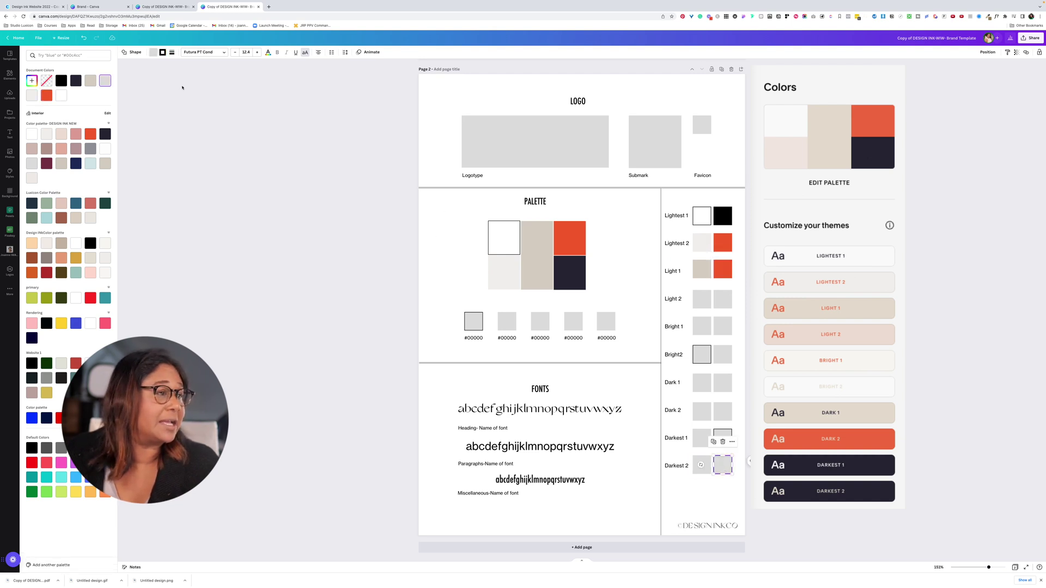
{"action": "left_click", "coordinate": [155, 52]}
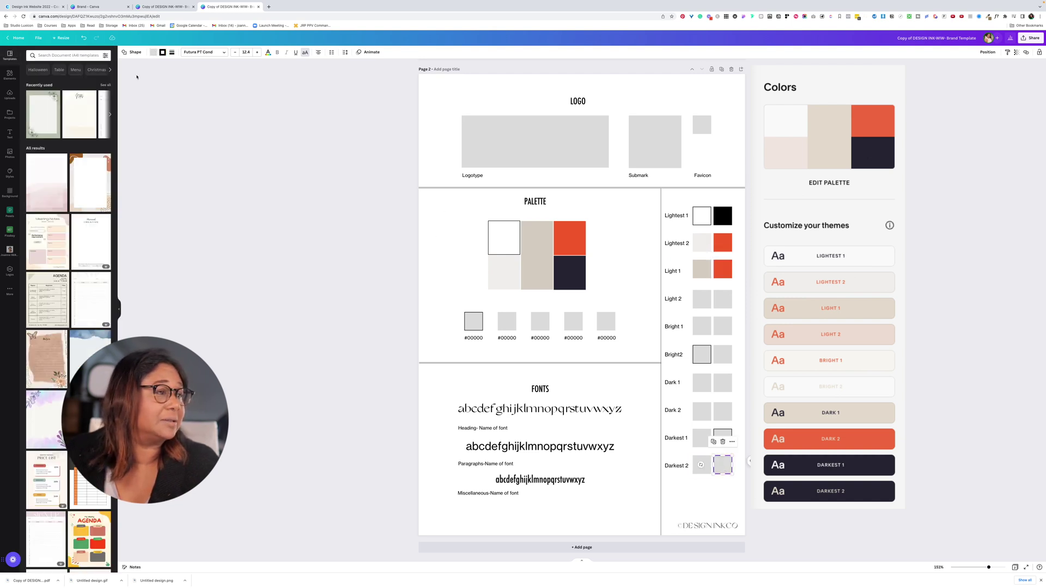
{"action": "left_click", "coordinate": [153, 52]}
{"action": "left_click", "coordinate": [76, 81]}
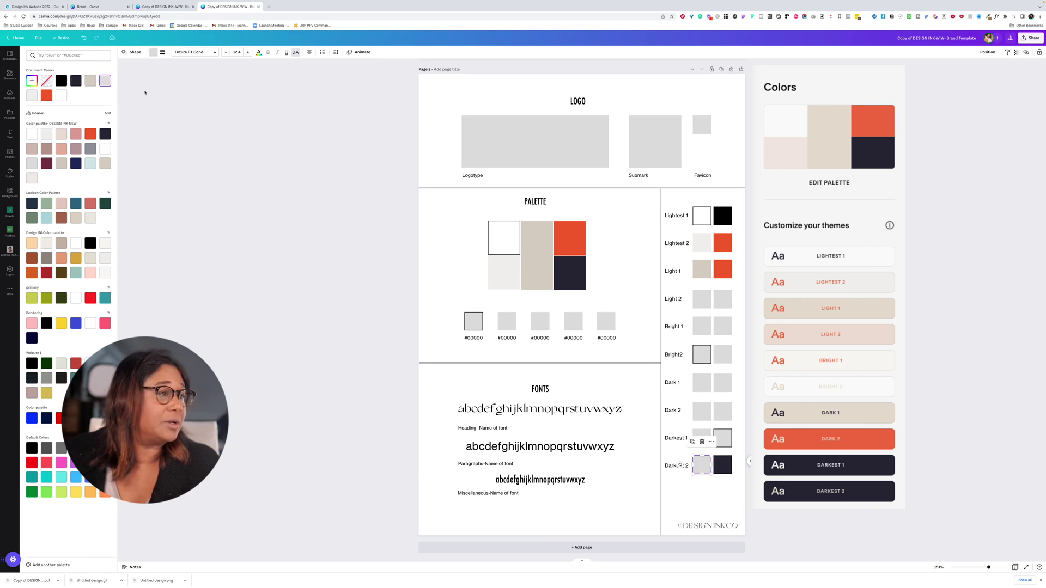
{"action": "left_click", "coordinate": [90, 81]}
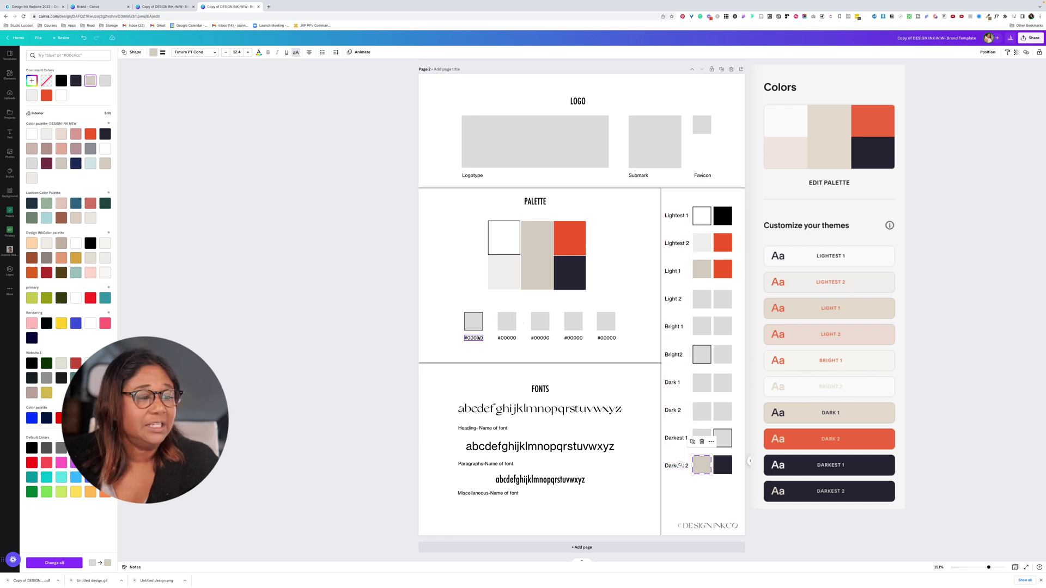
{"action": "left_click", "coordinate": [472, 314]}
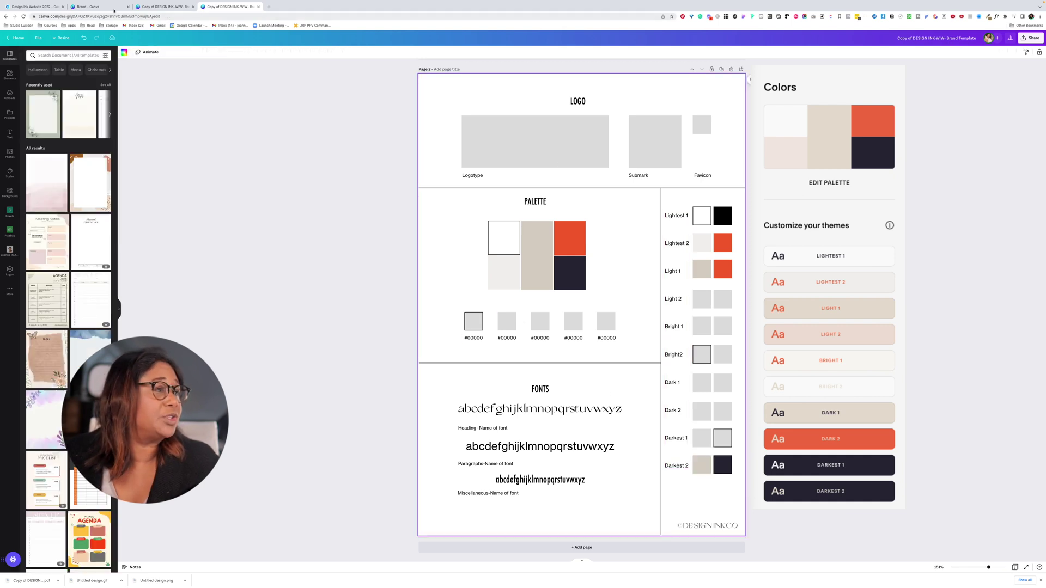
Copy F1EFEC from Coolors and paste it into the first swatch label so it reads #F1EFEC
{"action": "left_click", "coordinate": [34, 7]}
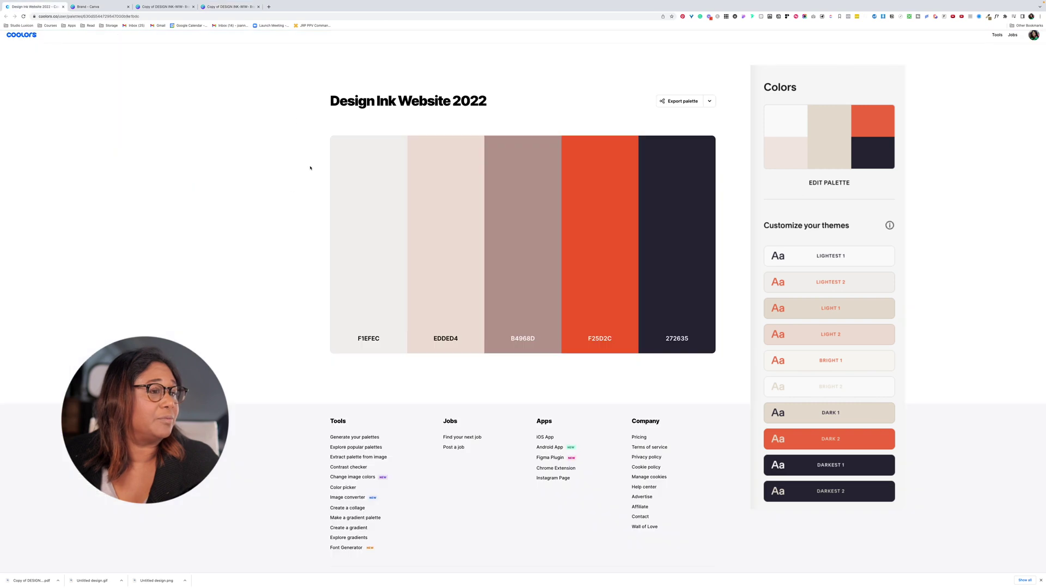
{"action": "left_click", "coordinate": [381, 272]}
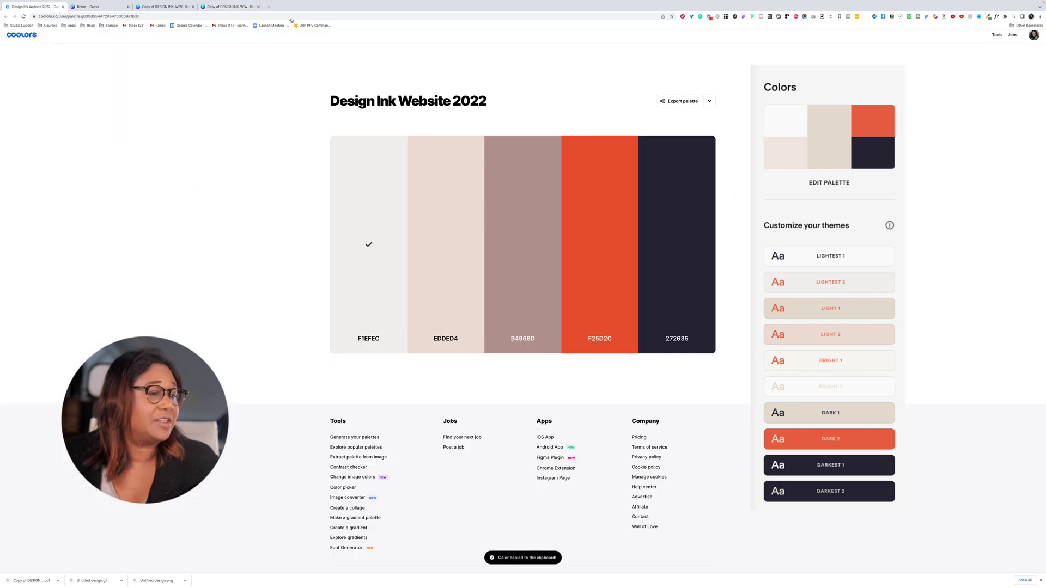
{"action": "left_click", "coordinate": [228, 7]}
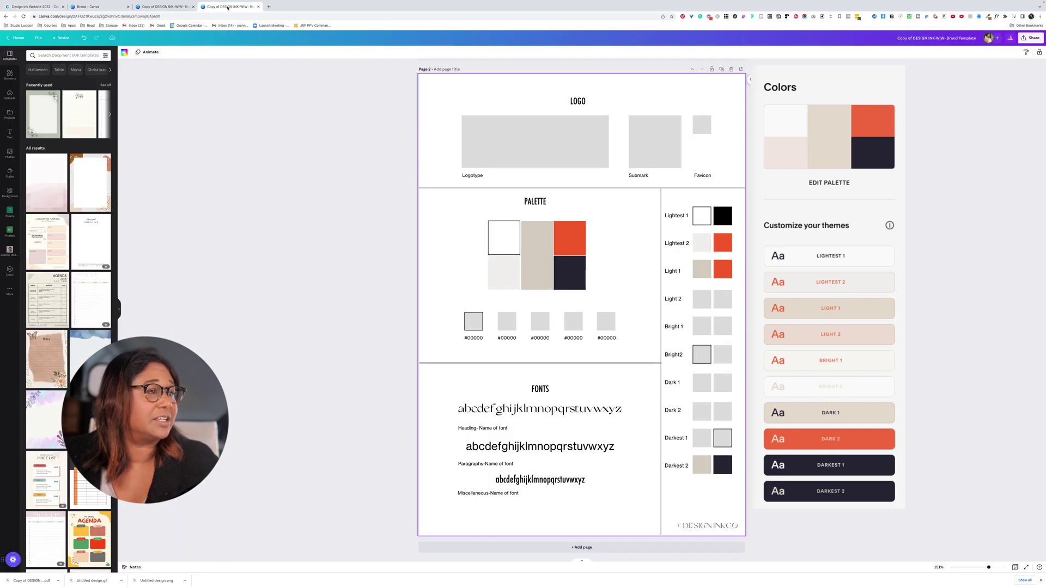
{"action": "left_click", "coordinate": [473, 337]}
{"action": "double_click", "coordinate": [474, 338]}
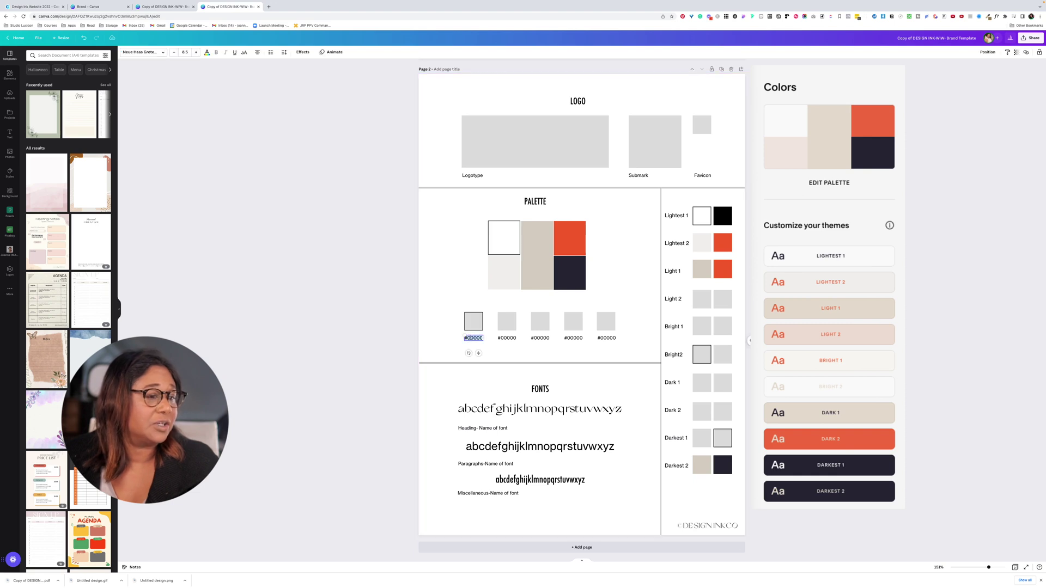
{"action": "key", "text": "BackSpace"}
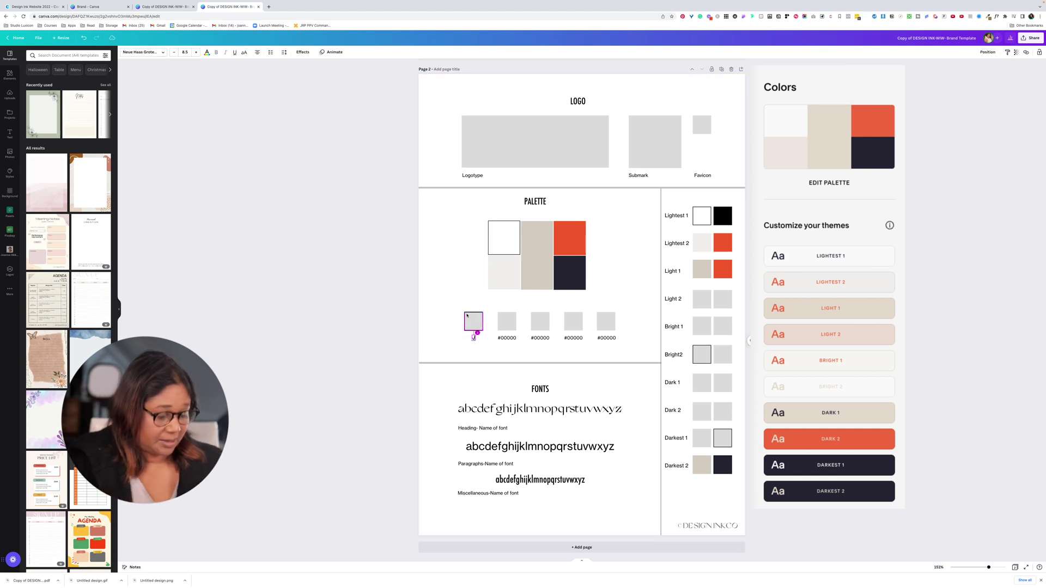
{"action": "key", "text": "ctrl+v"}
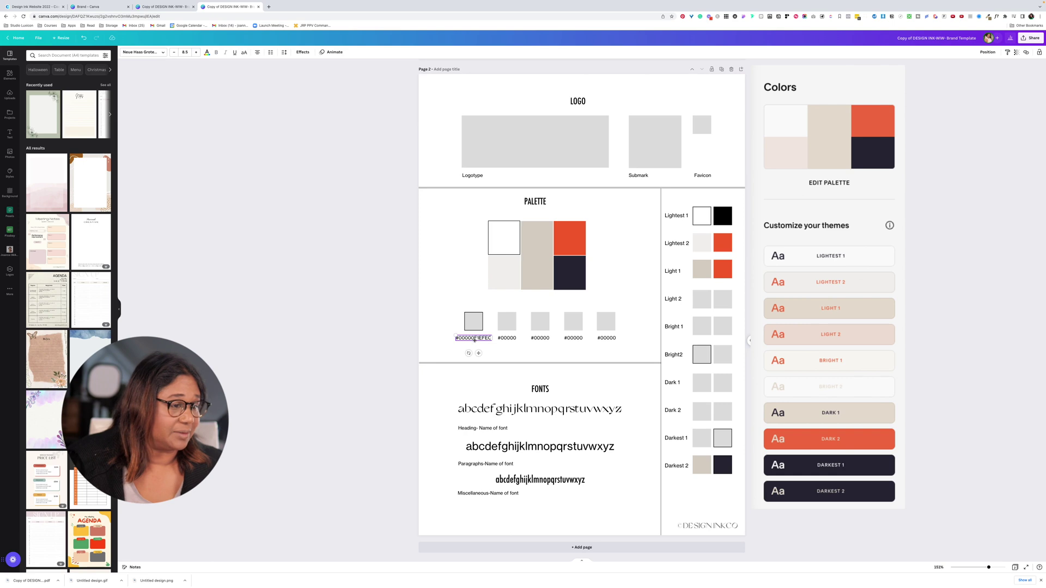
{"action": "key", "text": "BackSpace"}
{"action": "key", "text": "BackSpace"}
{"action": "key", "text": "BackSpace"}
{"action": "key", "text": "BackSpace"}
{"action": "key", "text": "BackSpace"}
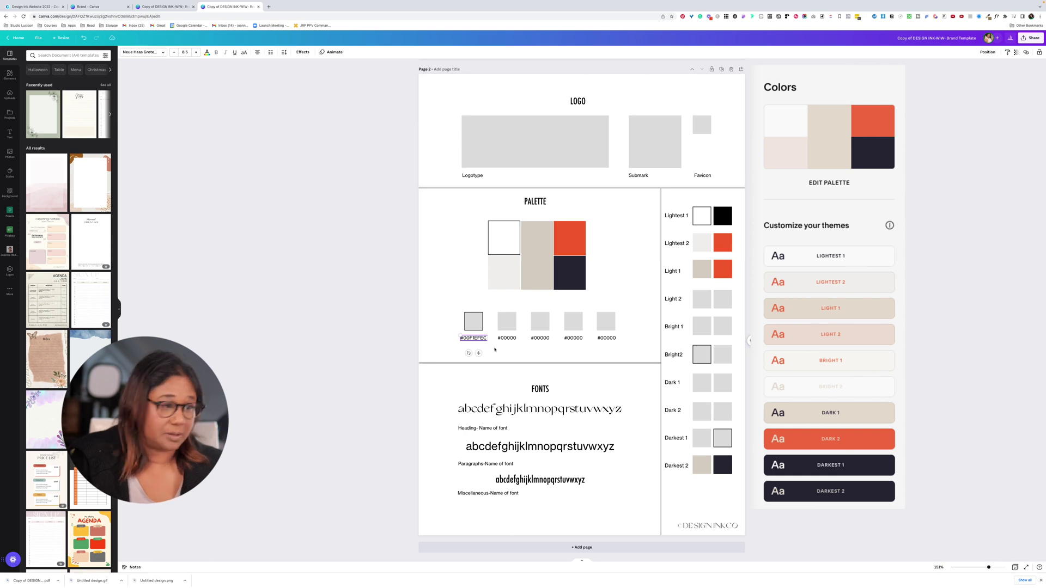
{"action": "left_click", "coordinate": [475, 326]}
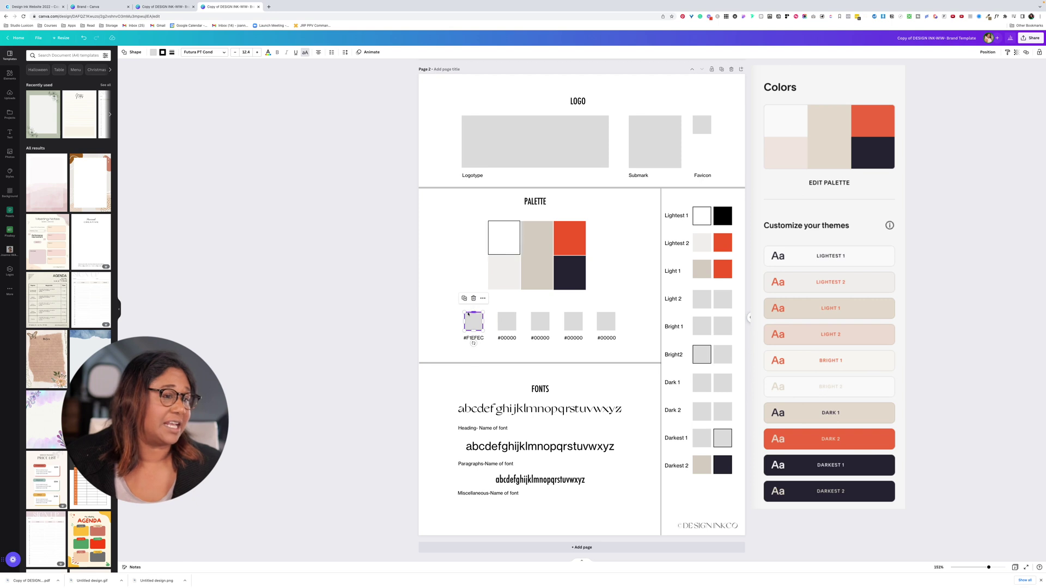
{"action": "left_click", "coordinate": [505, 323]}
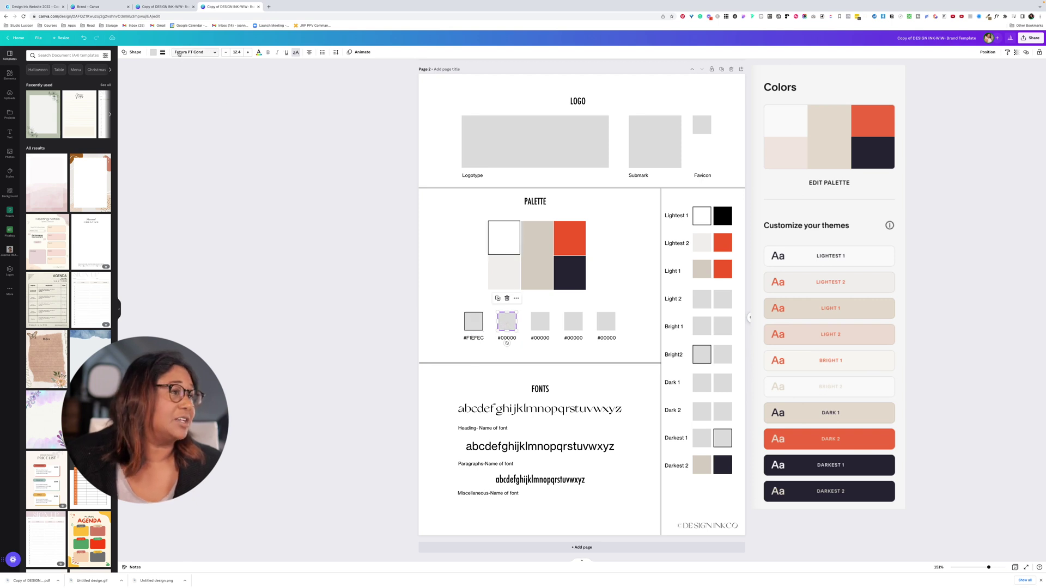
Copy EDDED4 from Coolors and fill the lower-left palette square light pink
{"action": "mouse_move", "coordinate": [104, 1]}
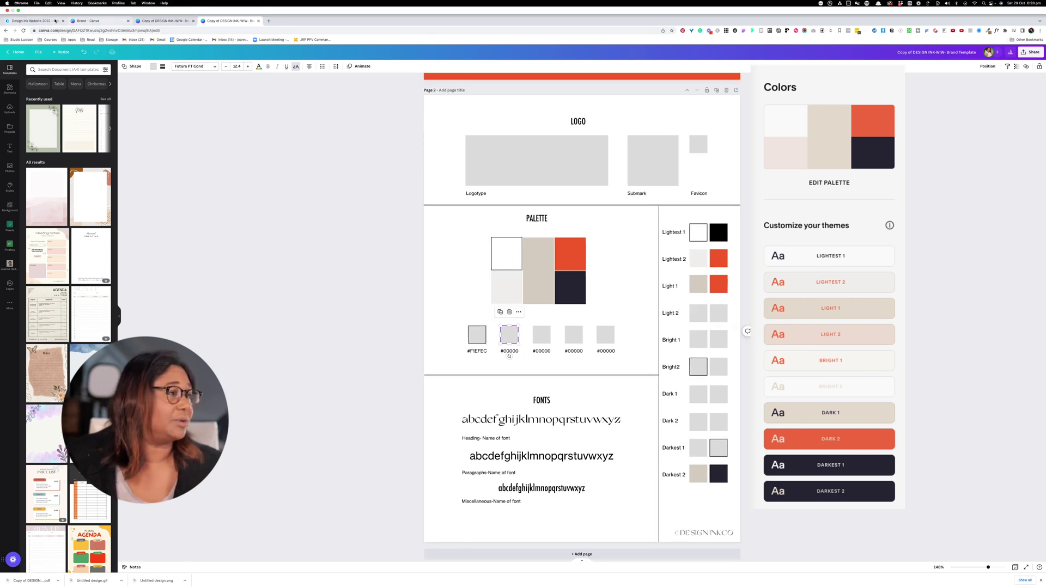
{"action": "left_click", "coordinate": [34, 20]}
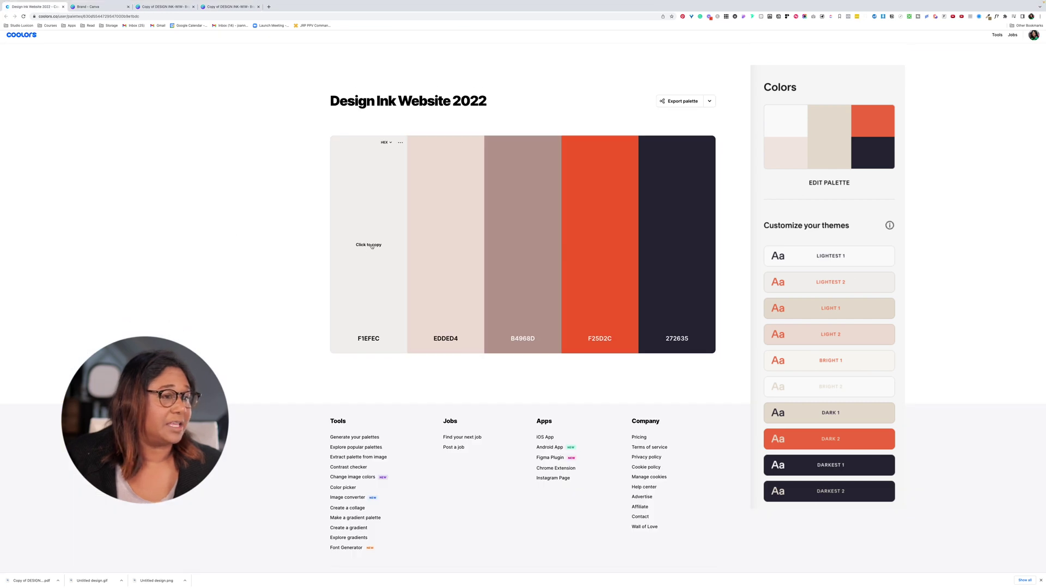
{"action": "left_click", "coordinate": [446, 245]}
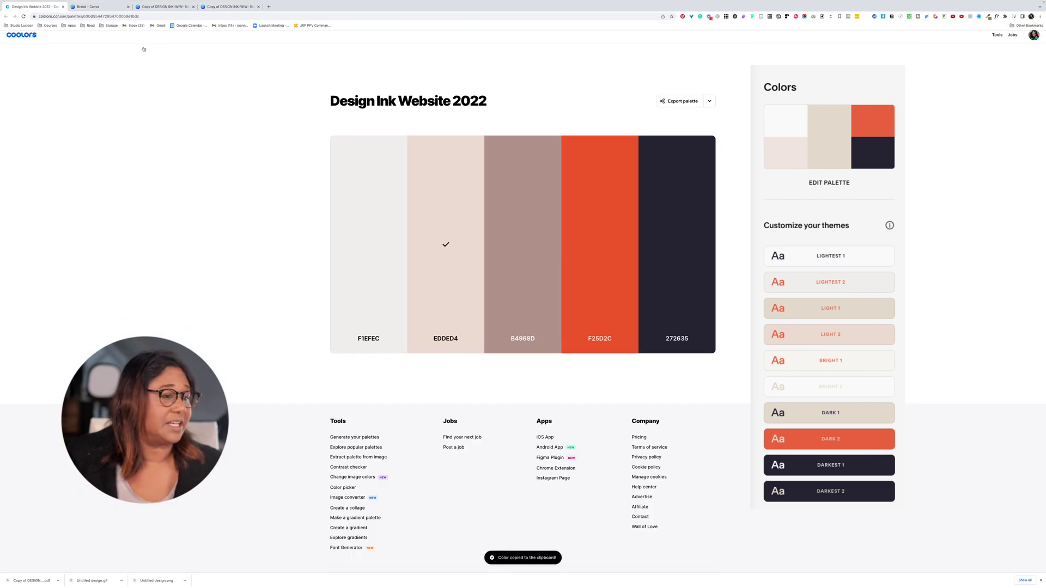
{"action": "left_click", "coordinate": [229, 21]}
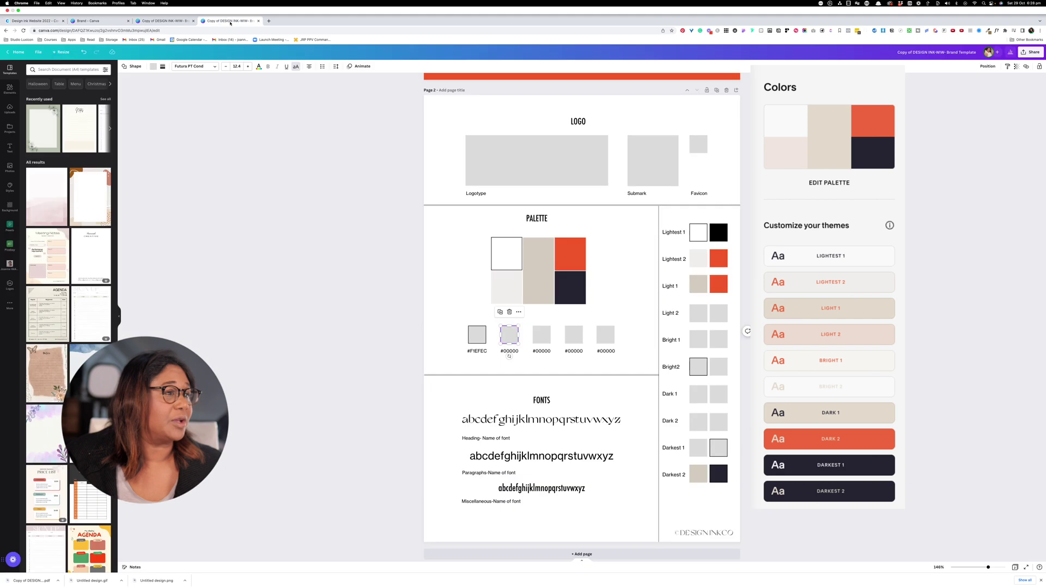
{"action": "left_click", "coordinate": [490, 292]}
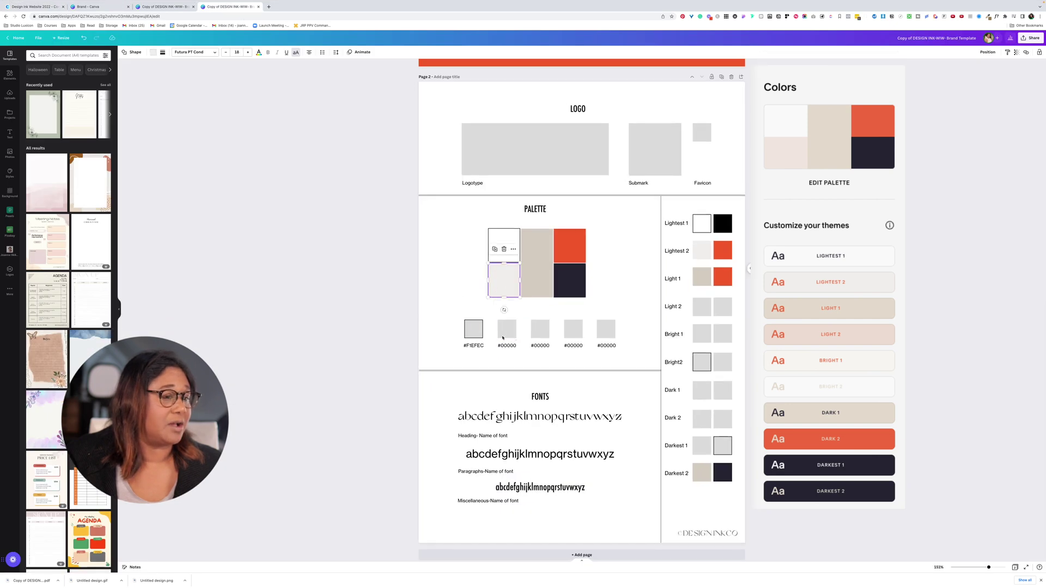
{"action": "left_click", "coordinate": [504, 281]}
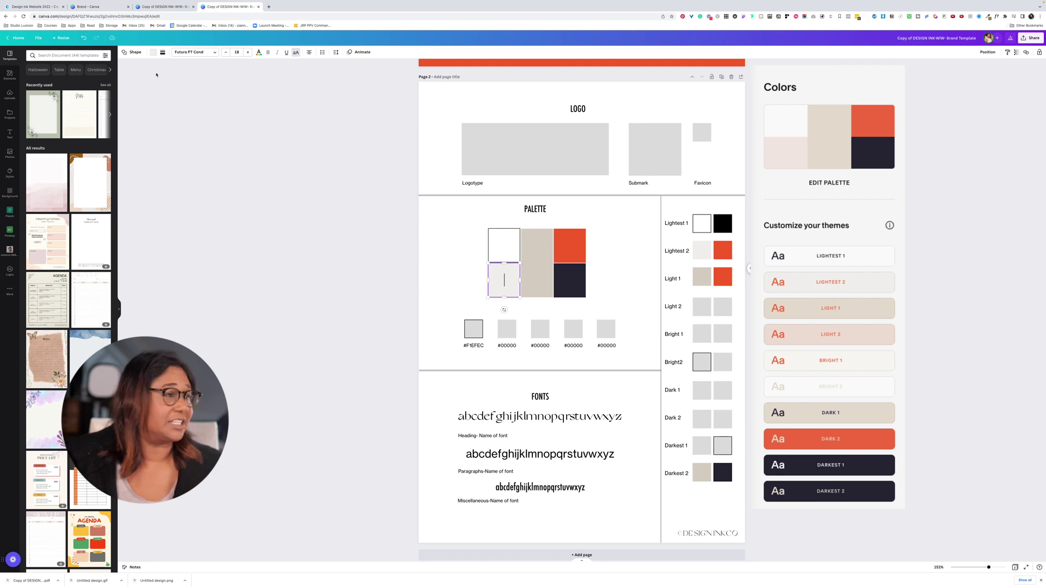
{"action": "left_click", "coordinate": [153, 52]}
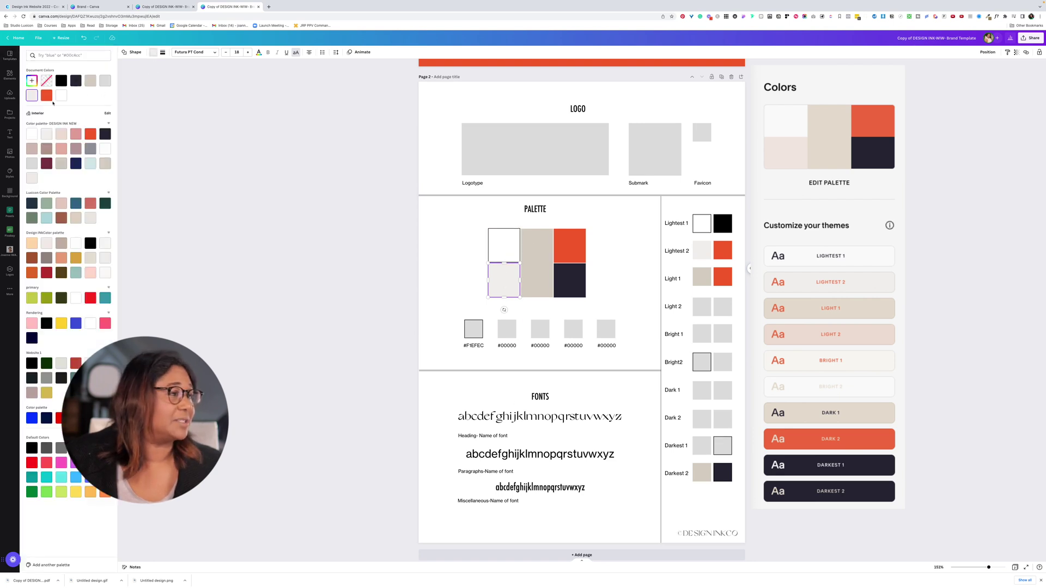
{"action": "left_click", "coordinate": [60, 135]}
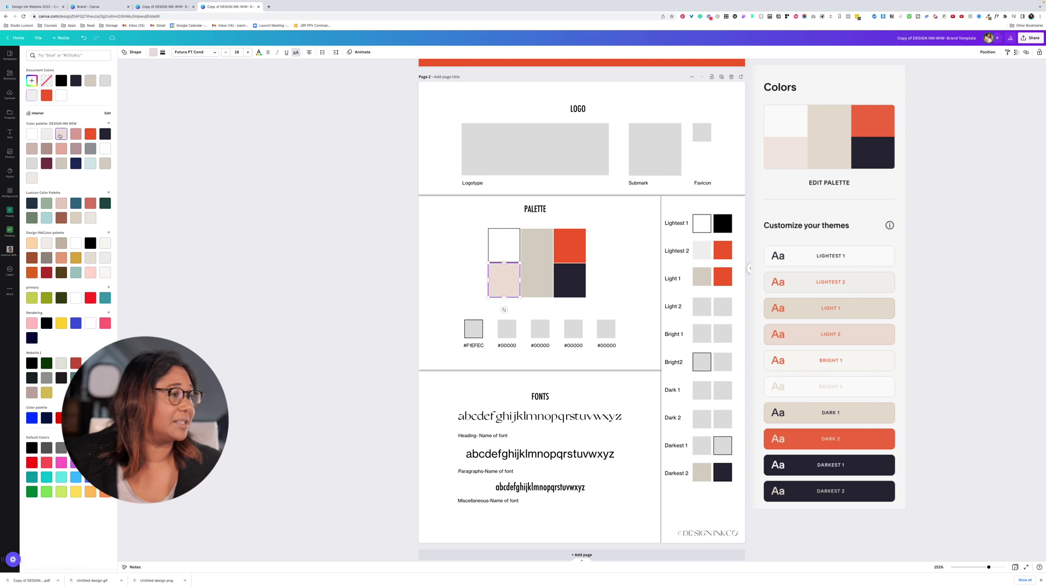
Fill the second small swatch light pink and label it #EDDED4
{"action": "left_click", "coordinate": [507, 329]}
{"action": "double_click", "coordinate": [506, 345]}
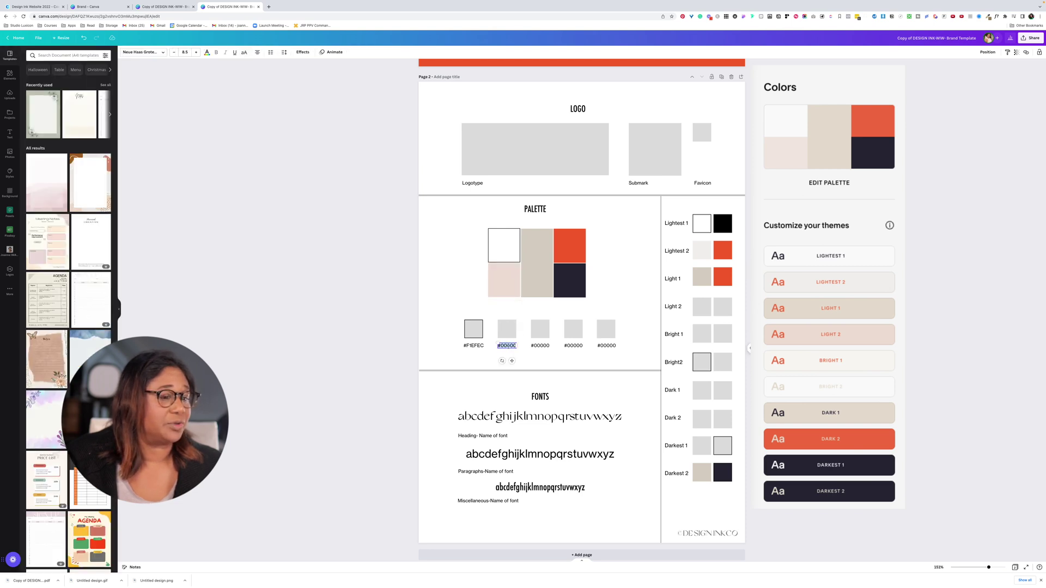
{"action": "key", "text": "ctrl+v"}
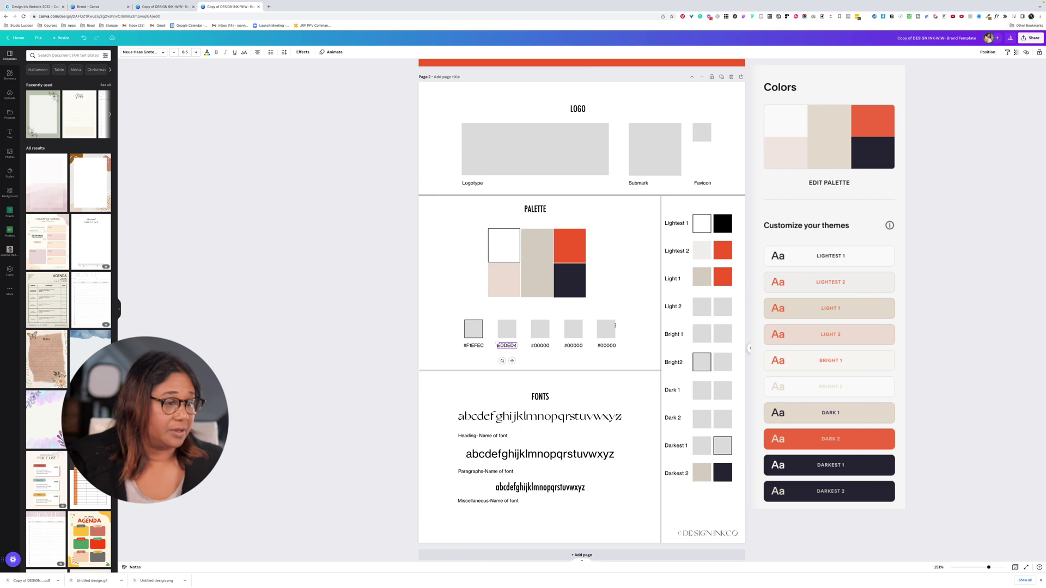
{"action": "left_click", "coordinate": [506, 335]}
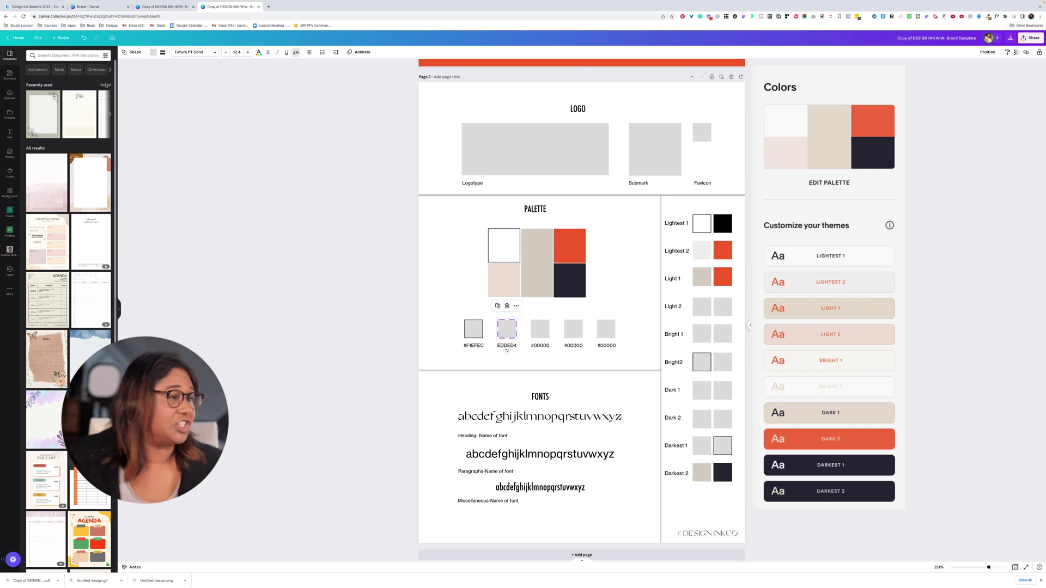
{"action": "left_click", "coordinate": [153, 52]}
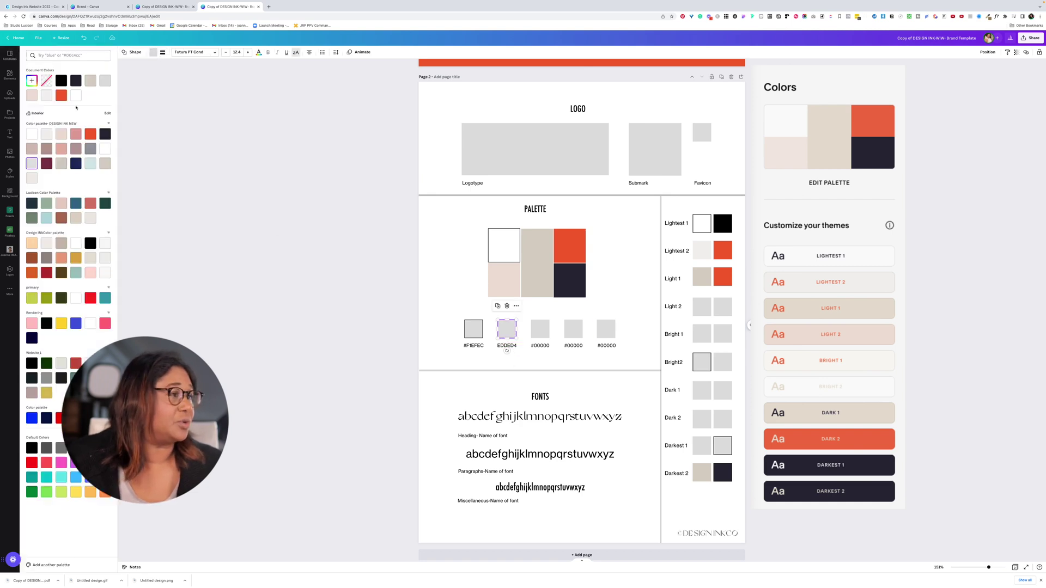
{"action": "left_click", "coordinate": [33, 98]}
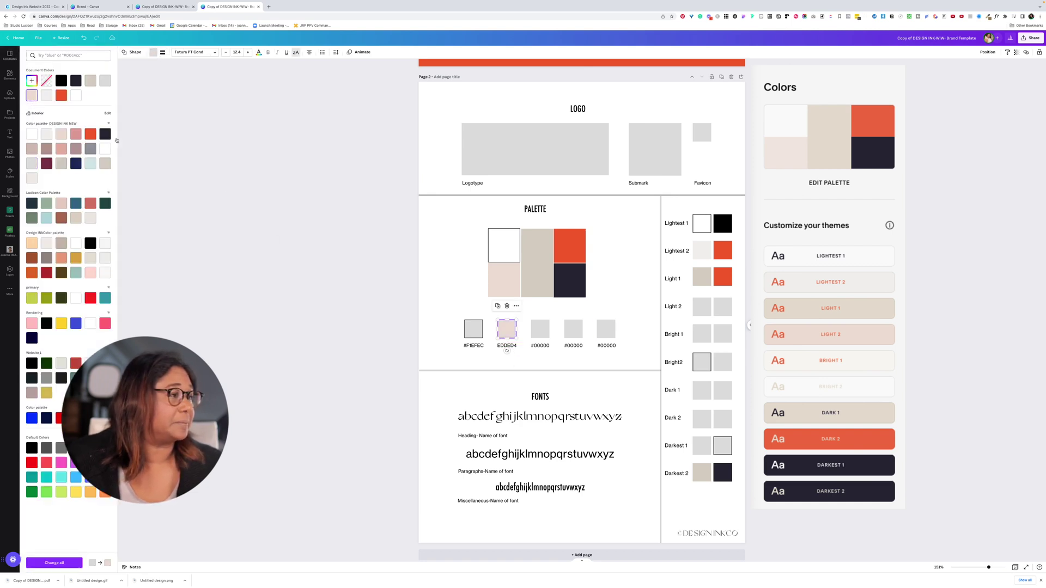
{"action": "left_click", "coordinate": [497, 346]}
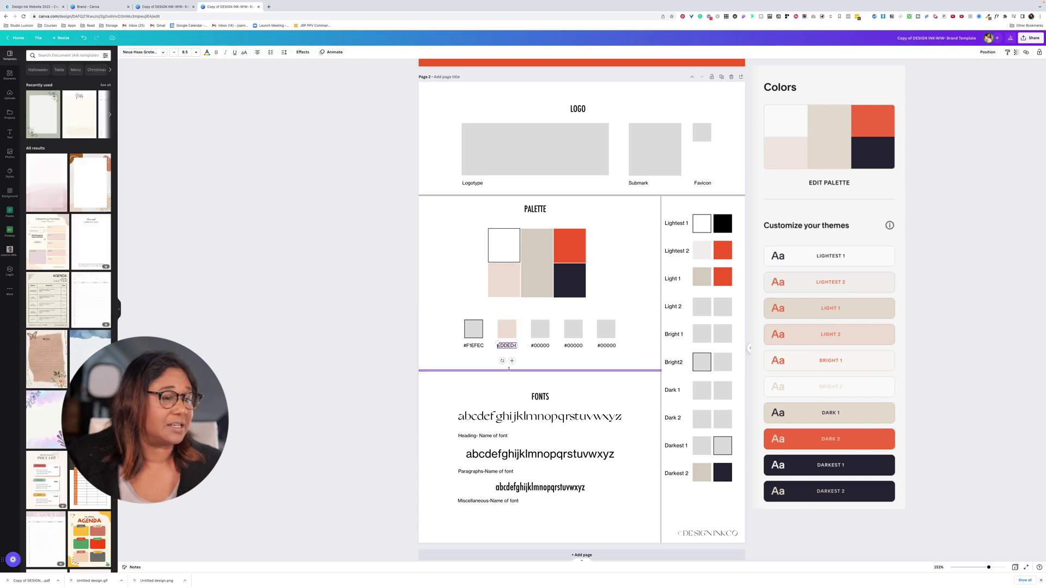
{"action": "type", "text": "#"}
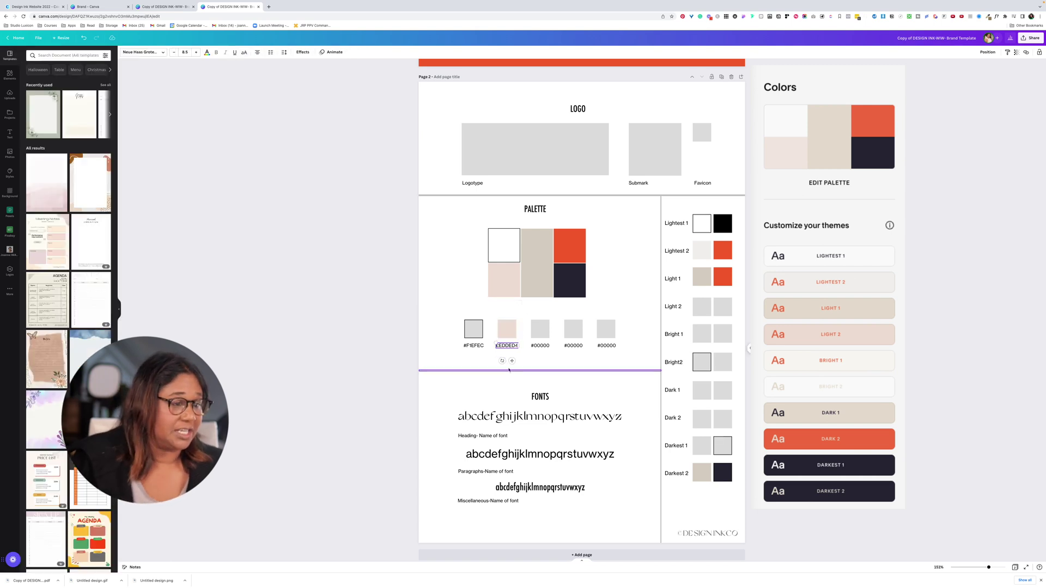
{"action": "key", "text": "BackSpace"}
{"action": "type", "text": "#"}
{"action": "left_click", "coordinate": [649, 335]}
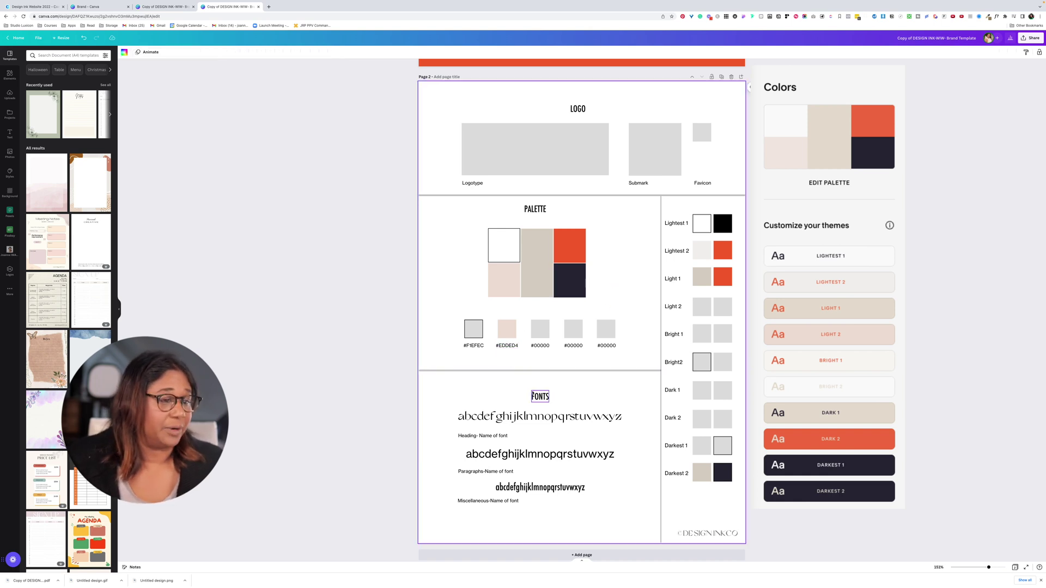
{"action": "scroll", "coordinate": [578, 394], "scroll_direction": "down", "scroll_amount": 1}
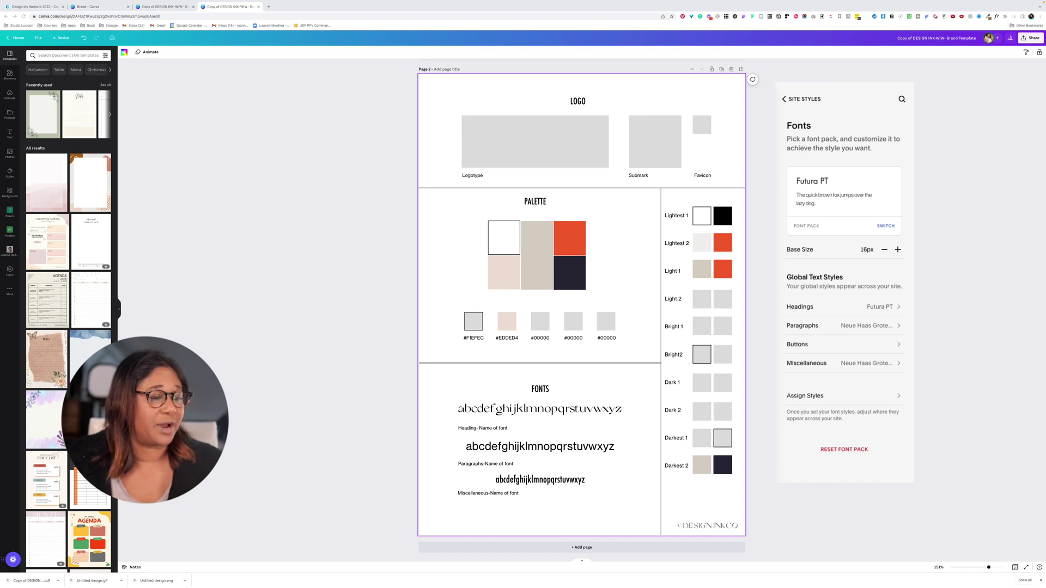
From Share, open the Download settings and expand the File type list
{"action": "left_click", "coordinate": [1031, 38]}
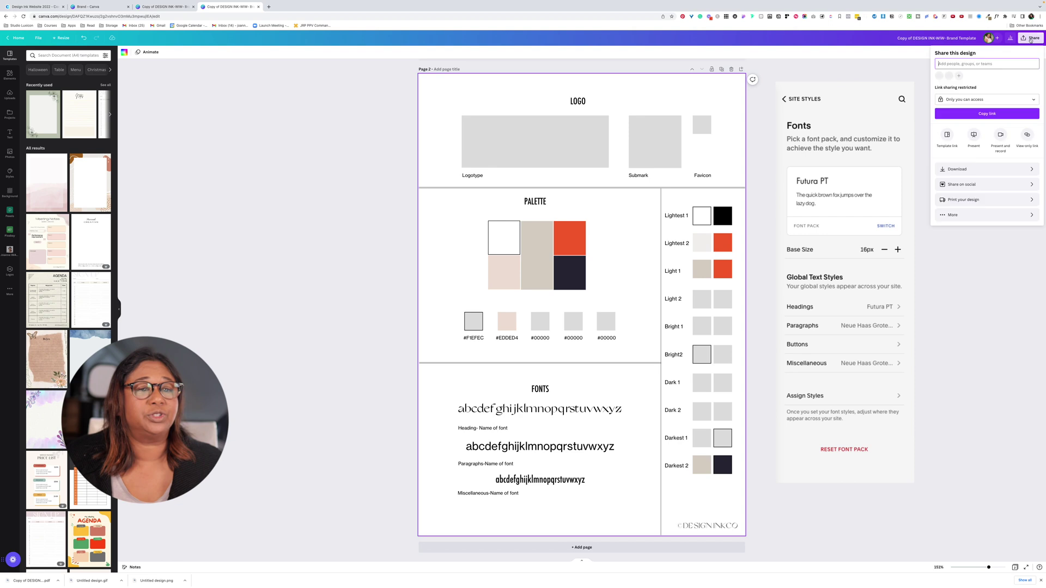
{"action": "left_click", "coordinate": [989, 171]}
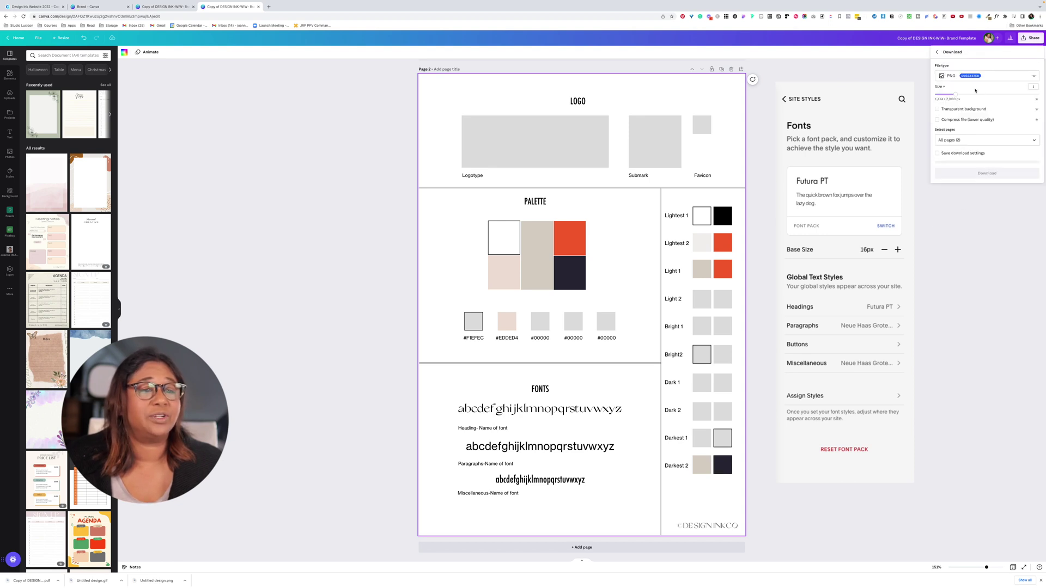
{"action": "left_click", "coordinate": [994, 77]}
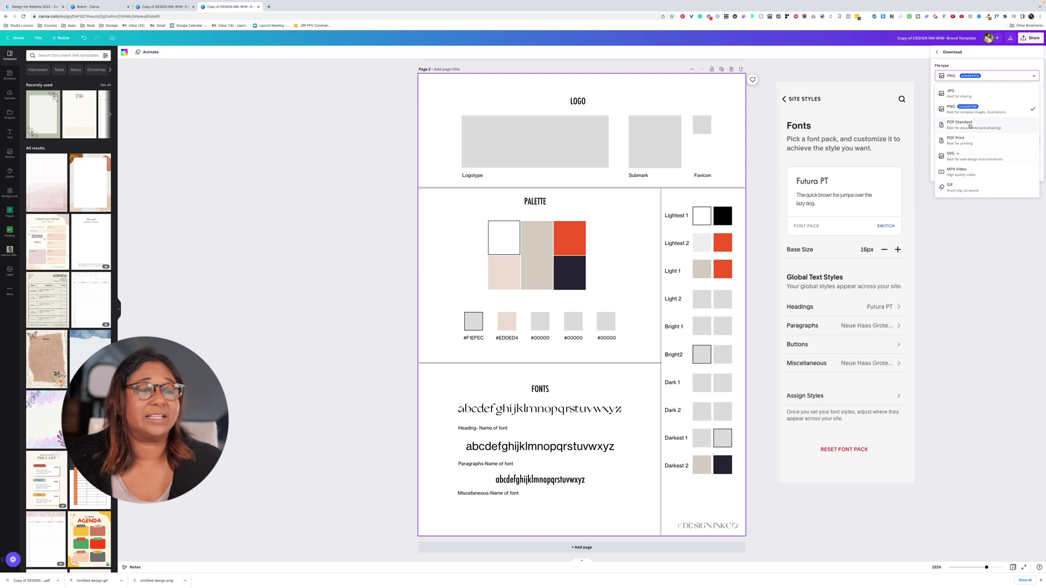